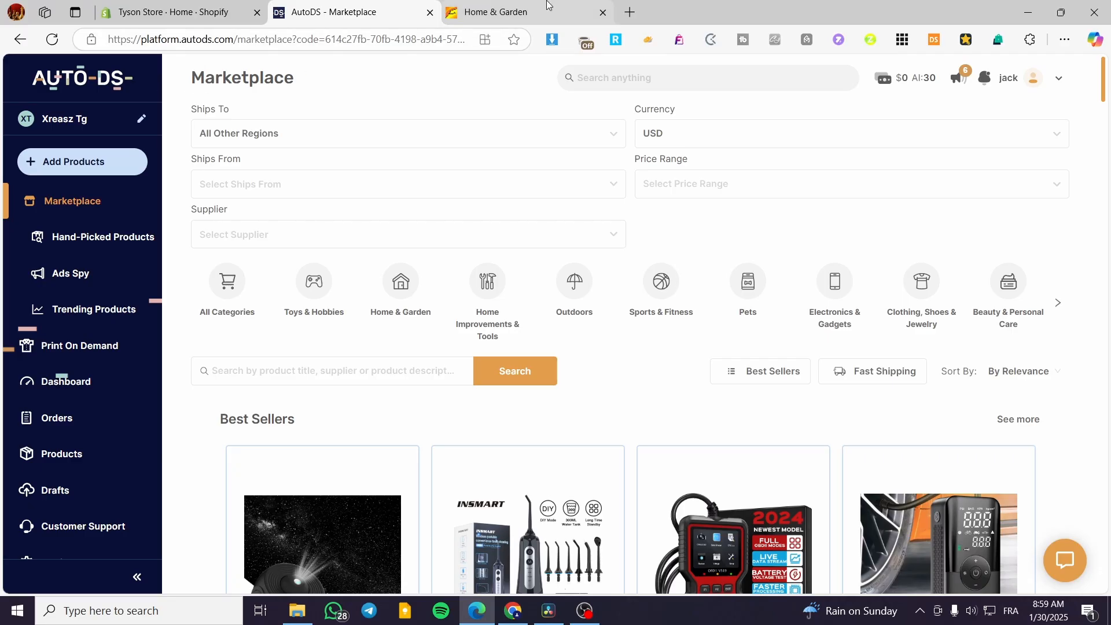
# Step: Switch Alibaba's currency from DZD to USD - US Dollar, then go back to the AutoDS Marketplace
pyautogui.click(527, 5)
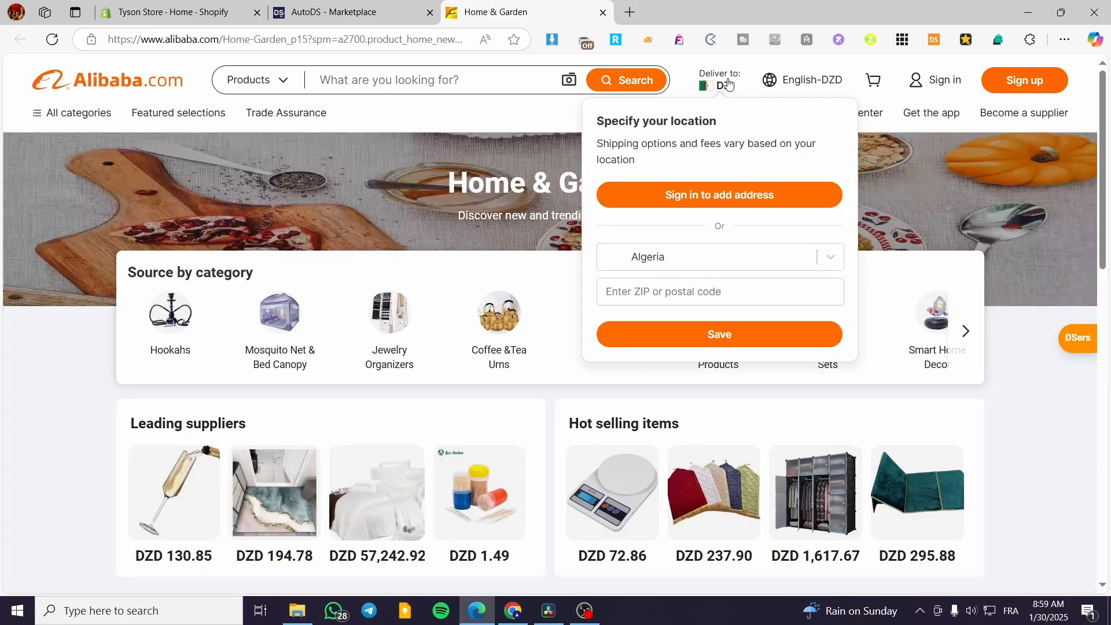
pyautogui.moveTo(809, 91)
pyautogui.click(915, 259)
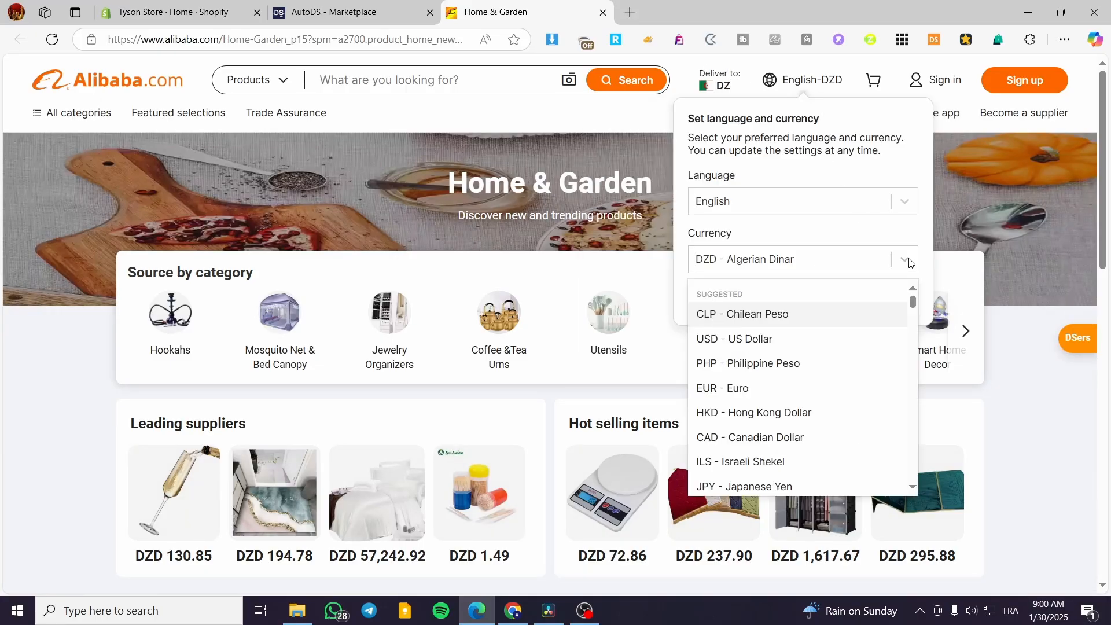
pyautogui.click(824, 342)
pyautogui.click(826, 301)
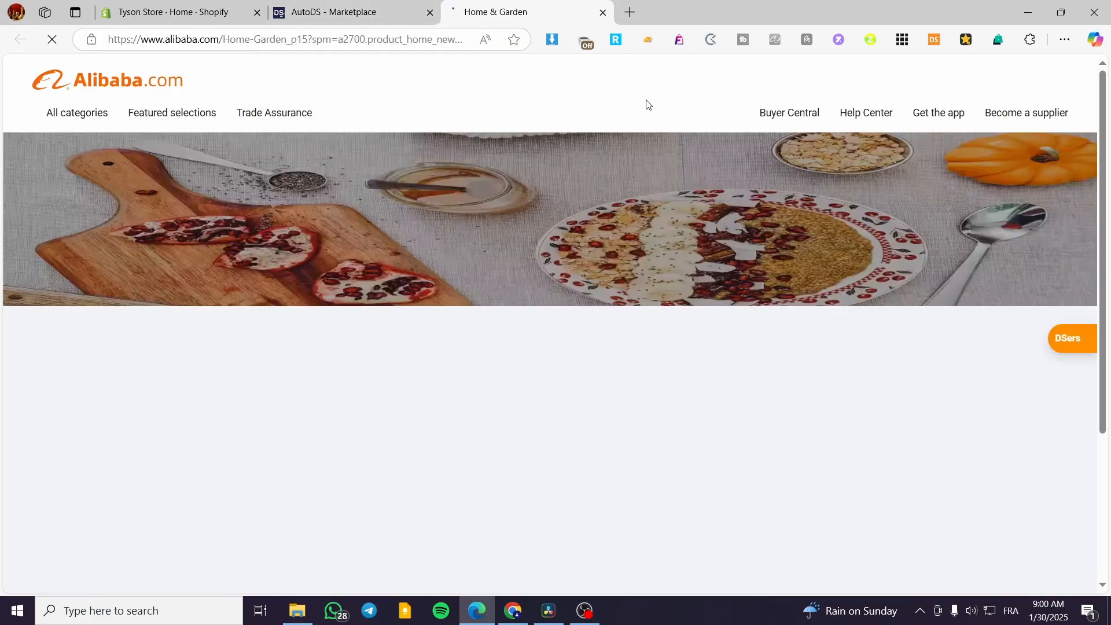
pyautogui.click(371, 13)
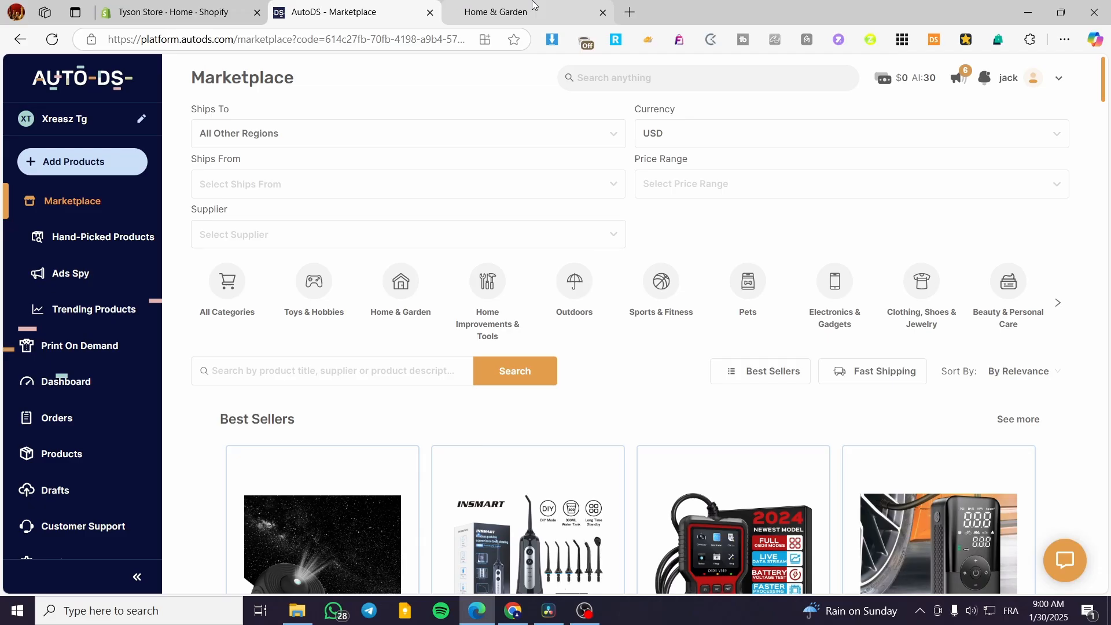
# Step: Bring up the AutoDS Marketplace, showing USD prices and All Other Regions shipping
pyautogui.moveTo(533, 3)
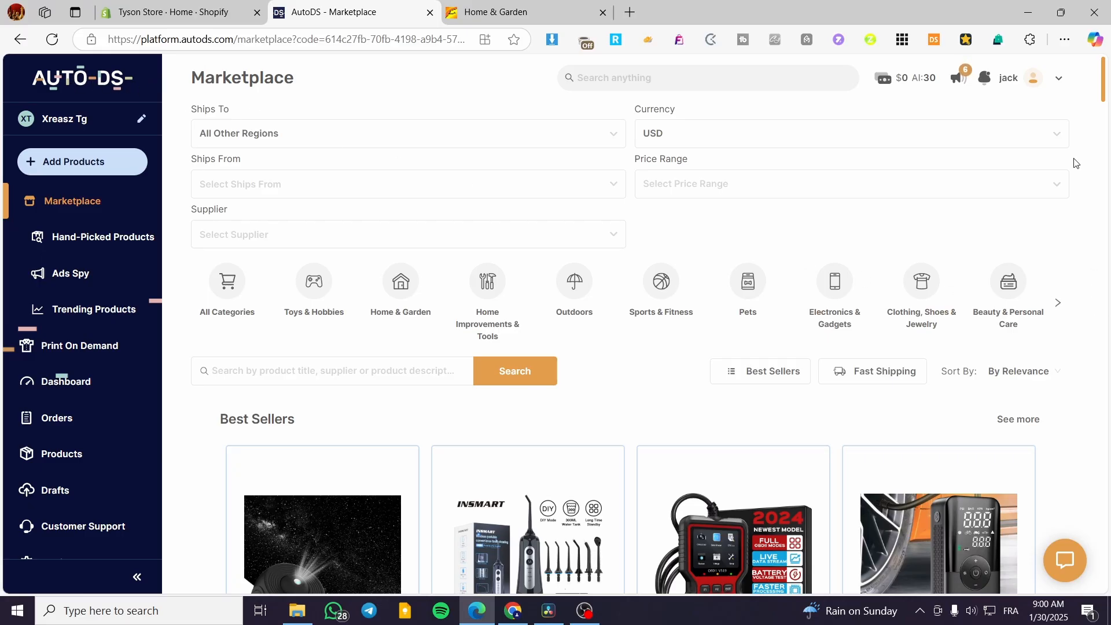
# Step: Choose Alibaba from the Marketplace Supplier dropdown
pyautogui.click(252, 235)
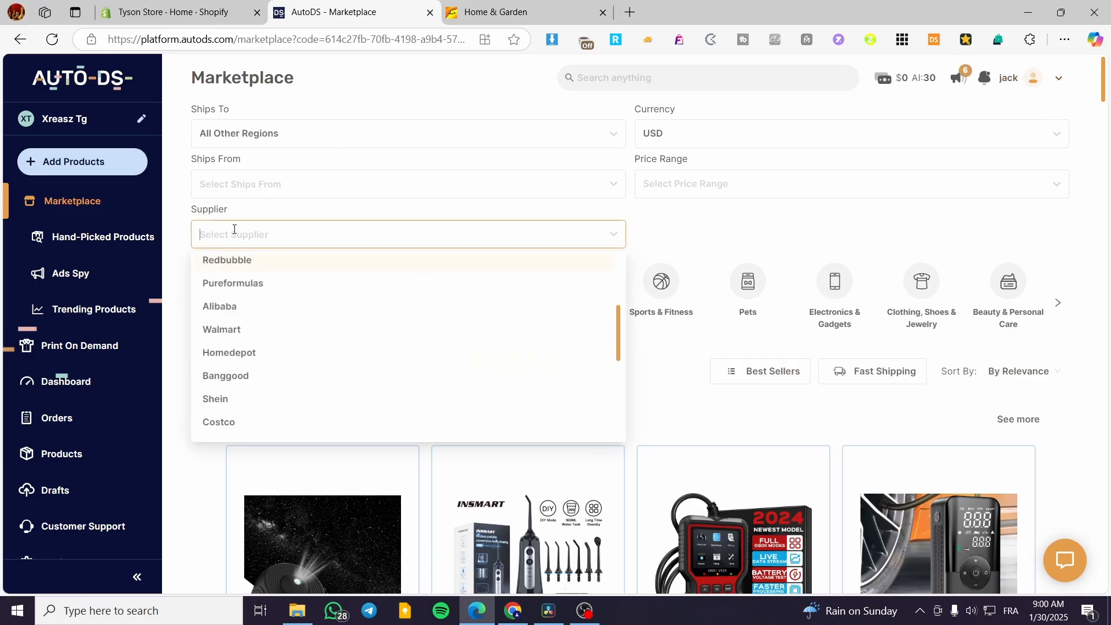
pyautogui.scroll(3, 436, 387)
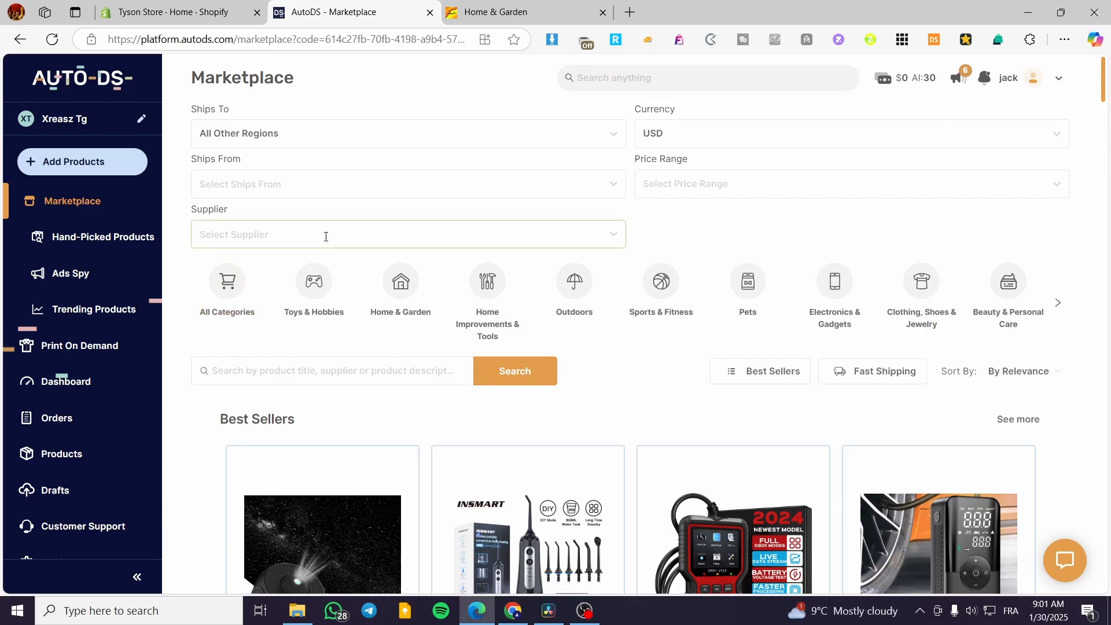
pyautogui.click(325, 237)
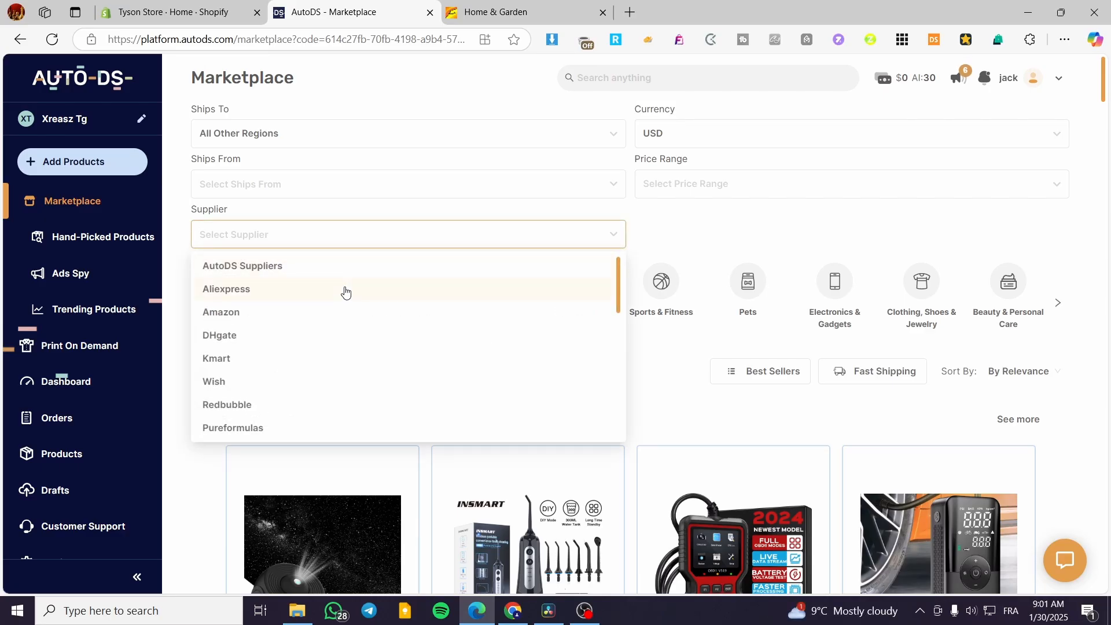
pyautogui.moveTo(620, 259); pyautogui.dragTo(620, 299)
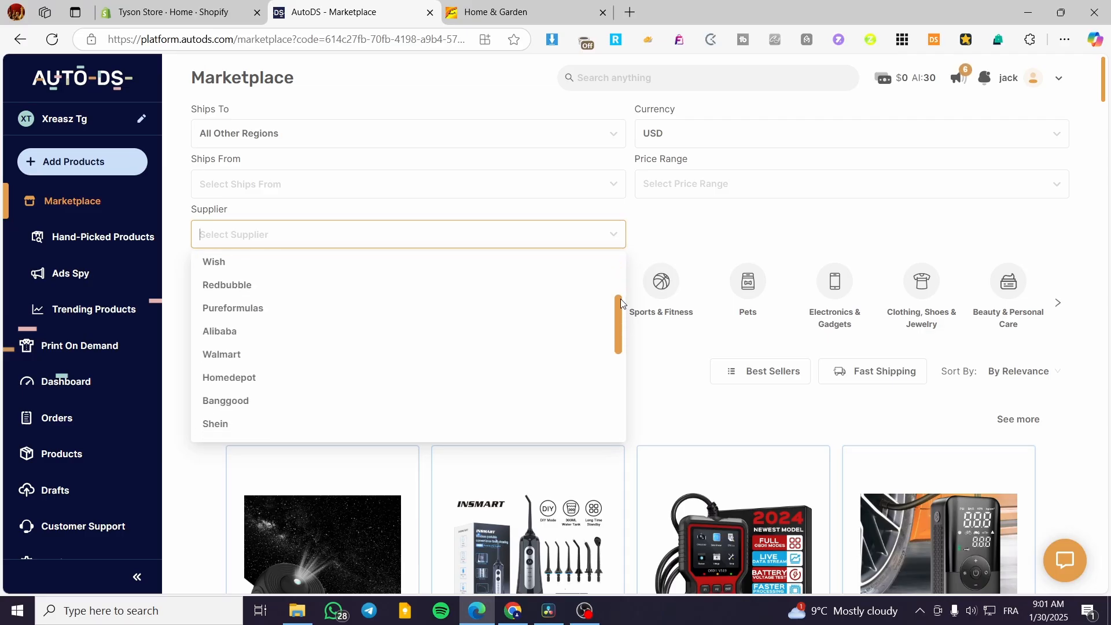
pyautogui.click(207, 335)
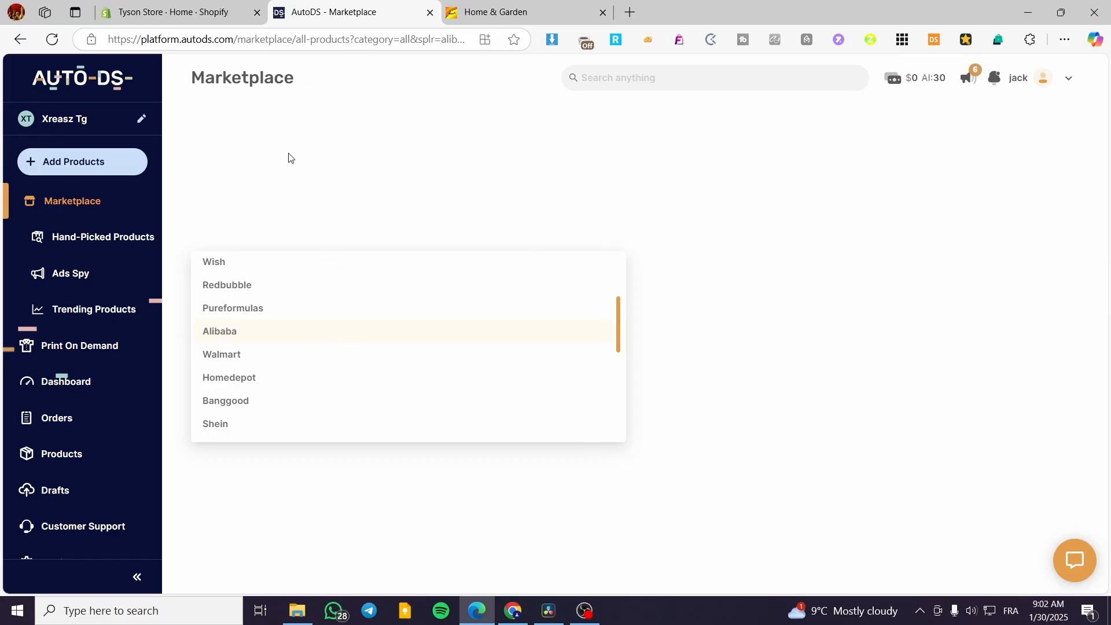
pyautogui.click(538, 12)
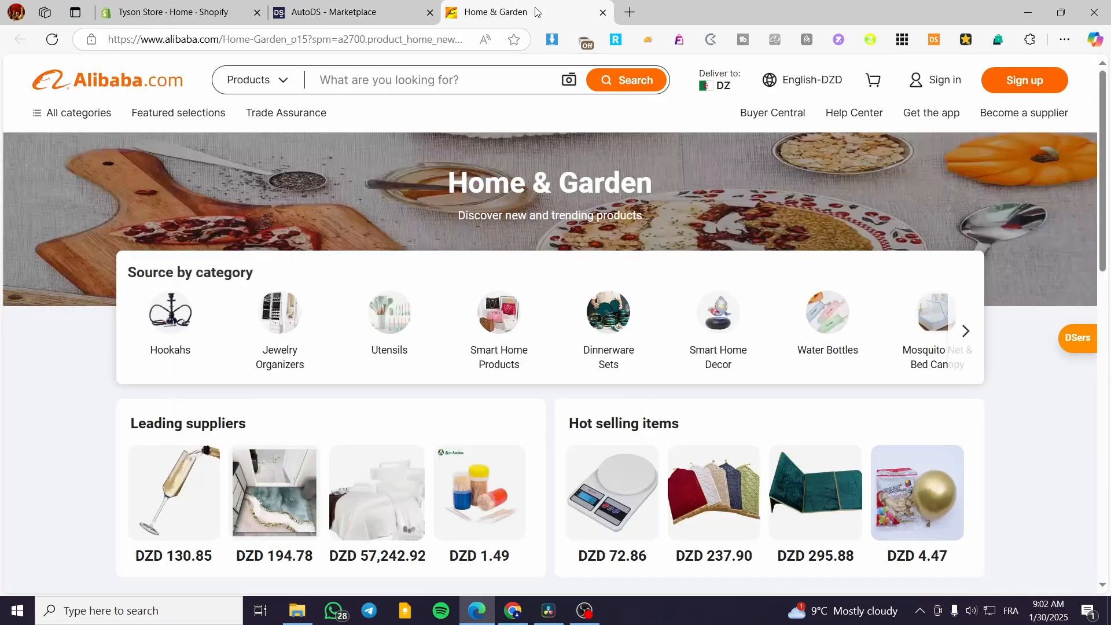
pyautogui.click(364, 7)
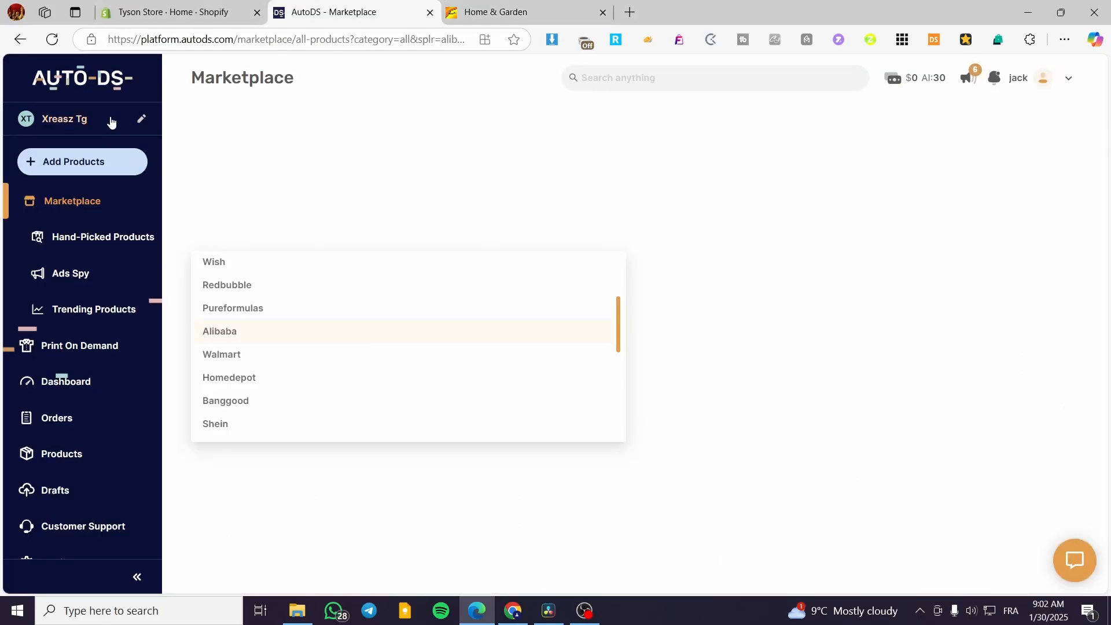
pyautogui.click(531, 6)
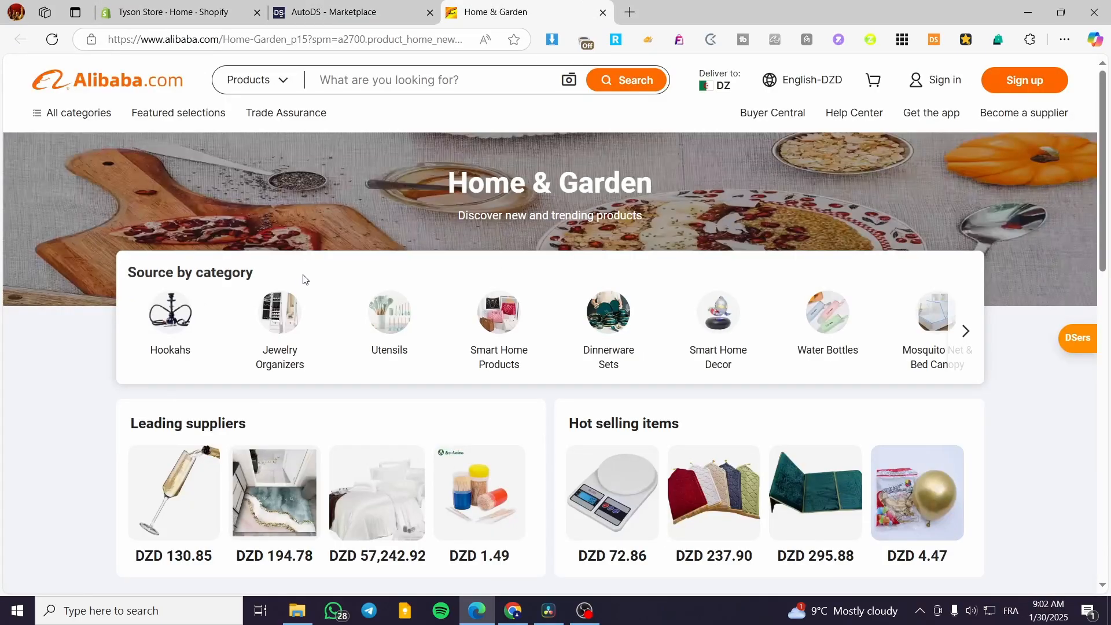
pyautogui.scroll(-2, 993, 266)
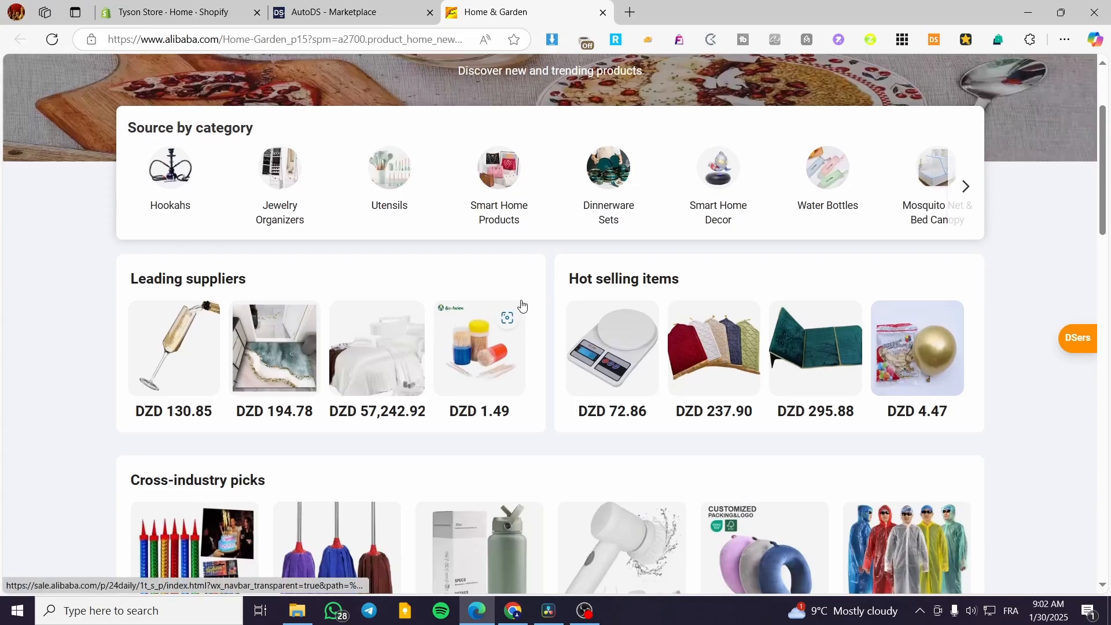
pyautogui.scroll(-3, 510, 313)
pyautogui.click(336, 10)
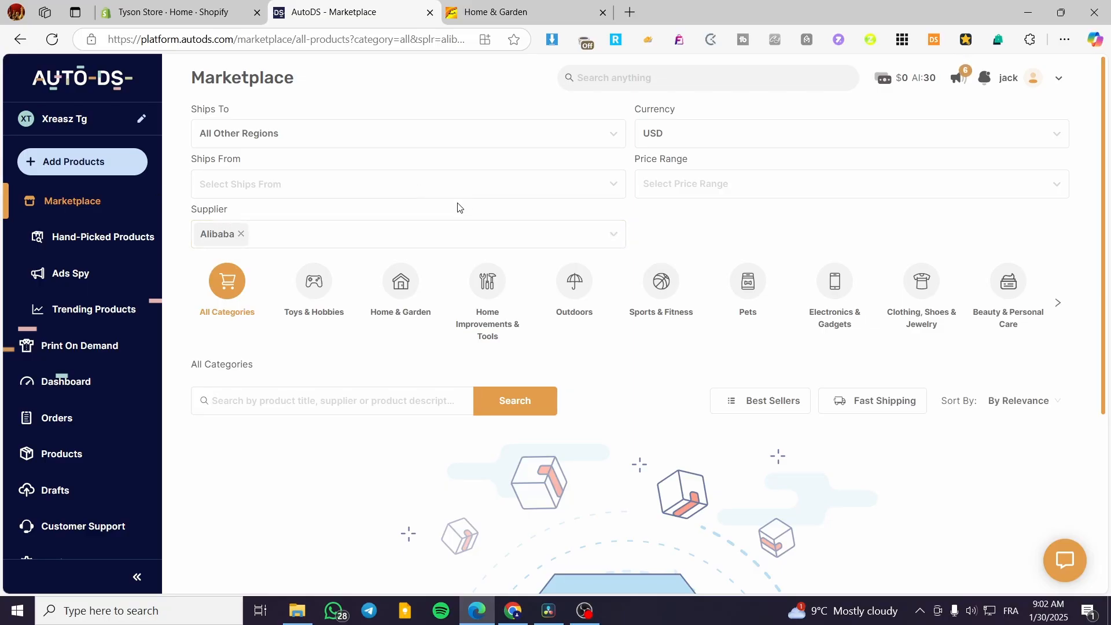
# Step: Confirm the Alibaba-filtered product list is empty, then open the Add Products menu
pyautogui.scroll(-3, 214, 313)
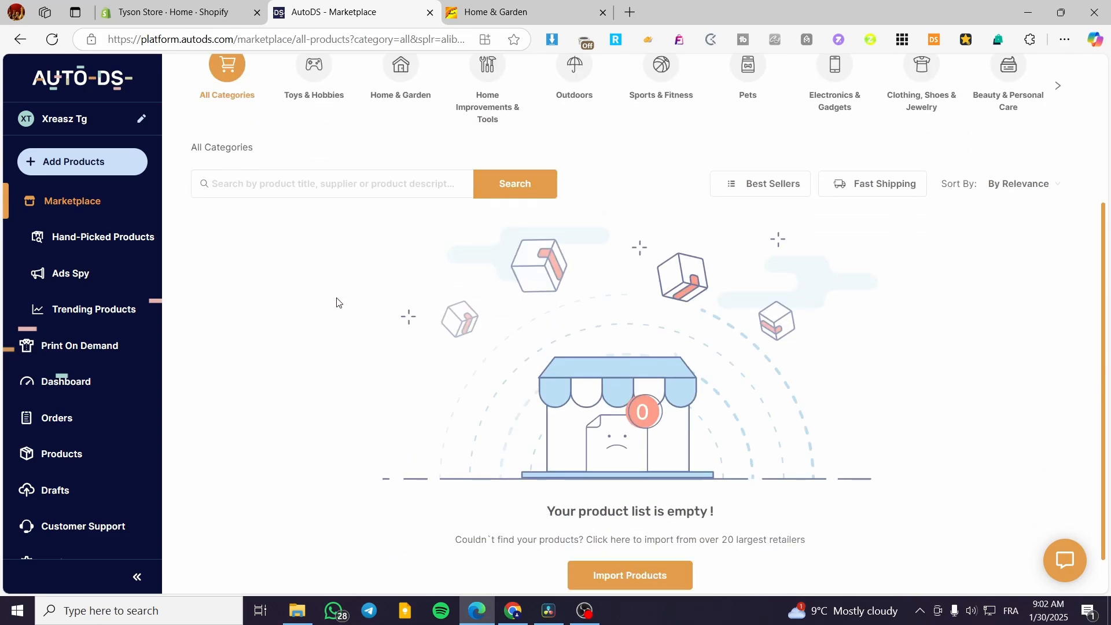
pyautogui.scroll(-1, 754, 338)
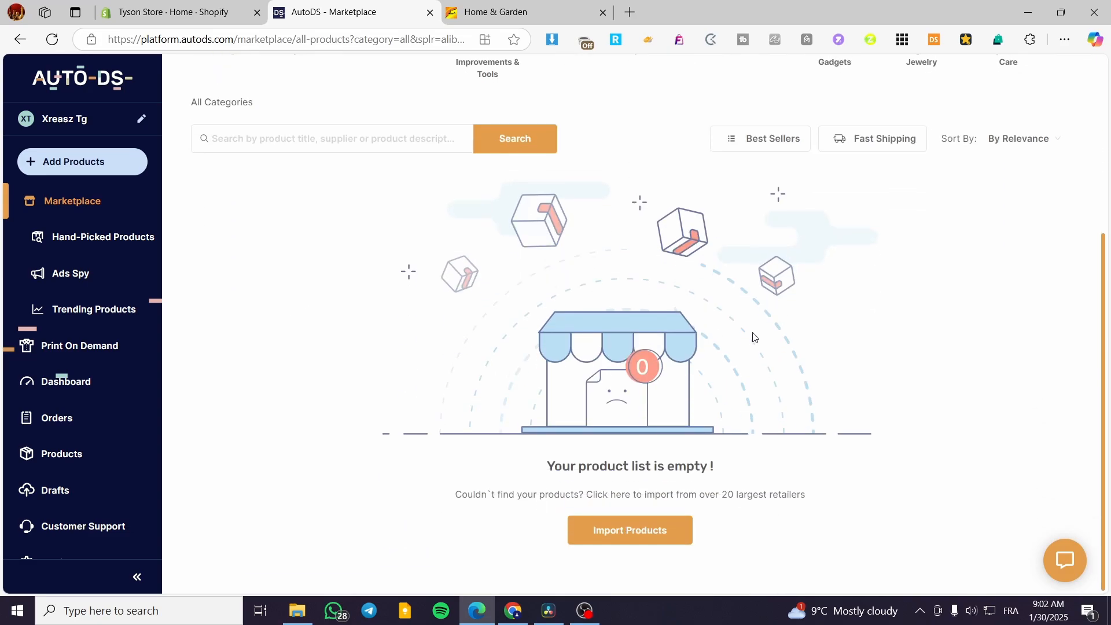
pyautogui.scroll(5, 211, 246)
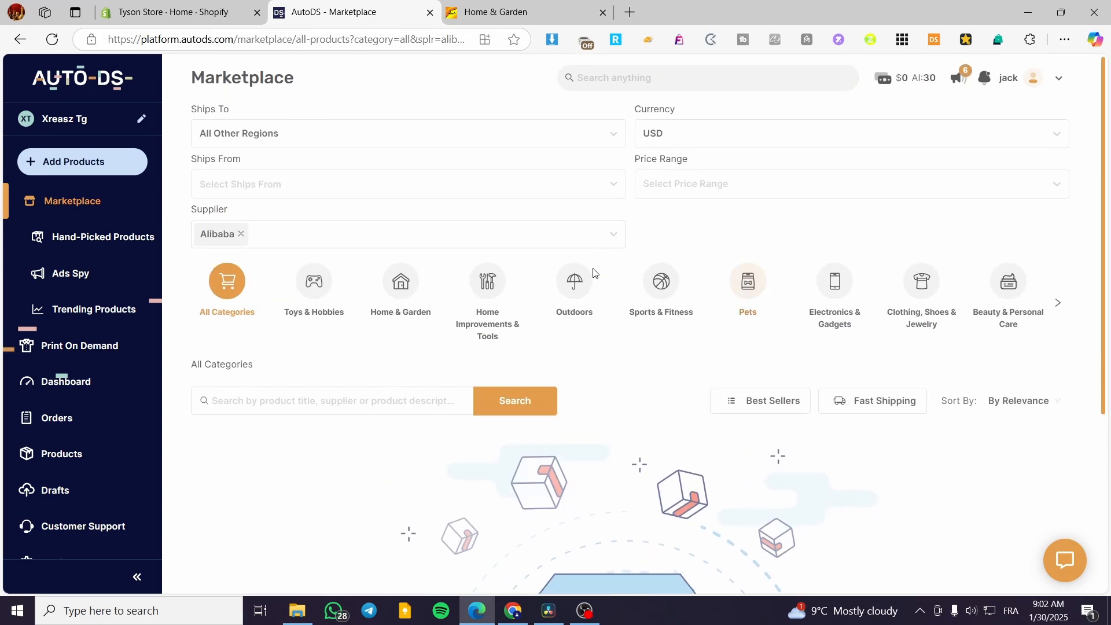
pyautogui.click(90, 168)
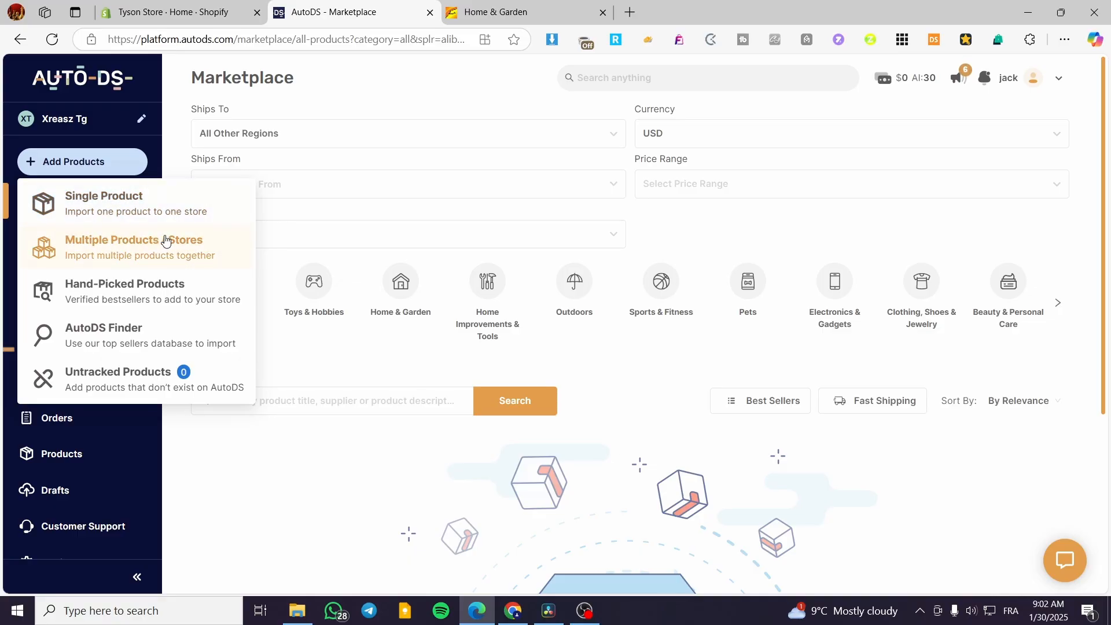
# Step: Choose Single Product import and focus the Supplier Url or Product ID field
pyautogui.click(169, 206)
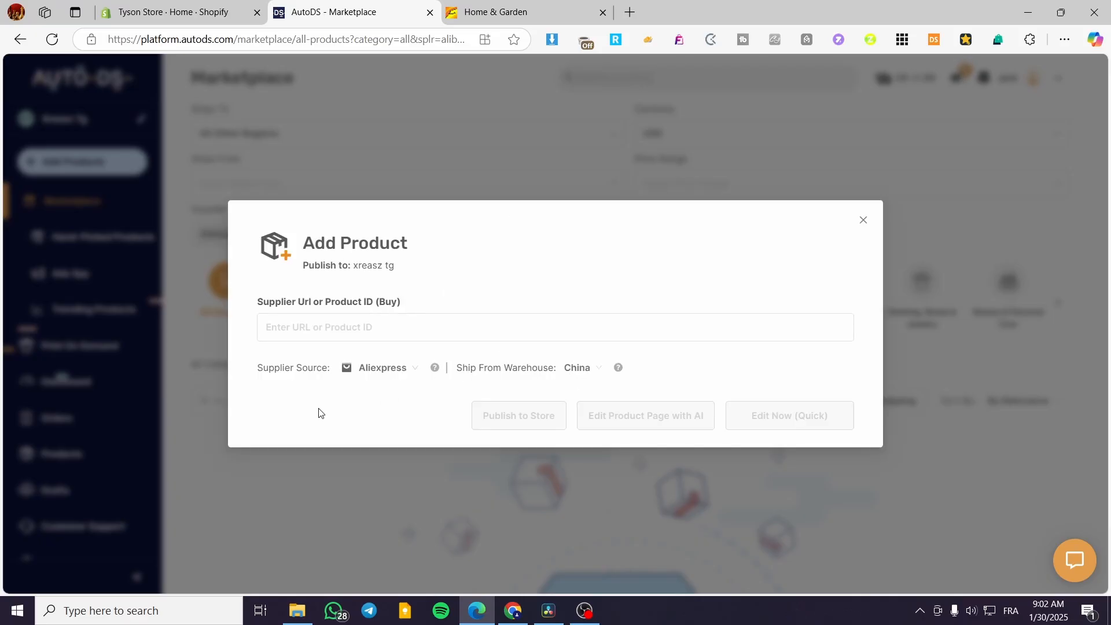
pyautogui.click(283, 327)
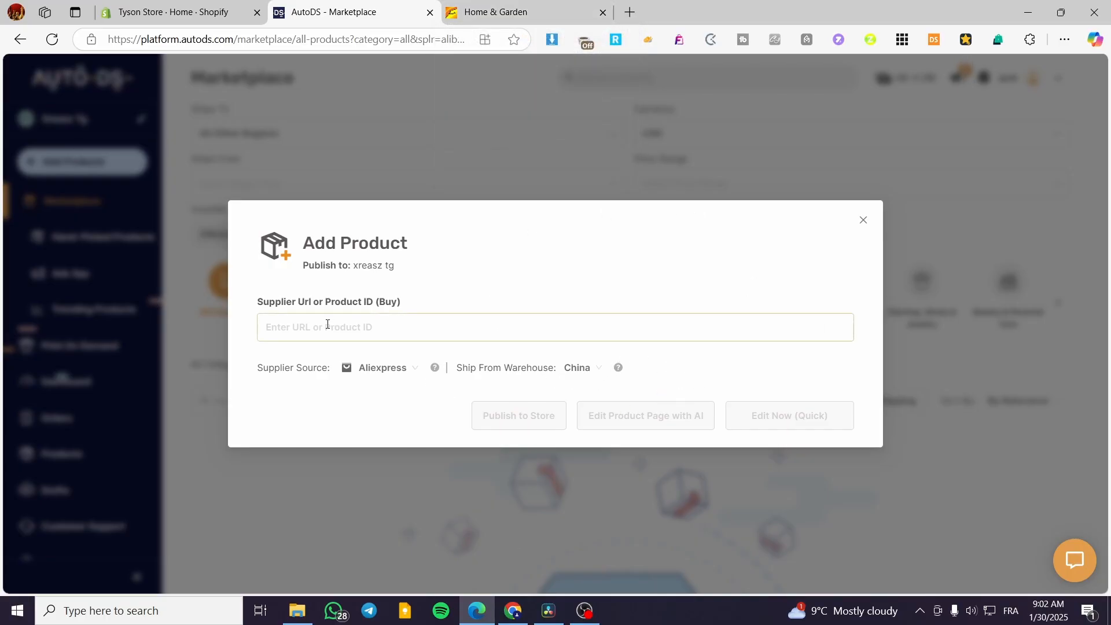
pyautogui.moveTo(397, 272); pyautogui.dragTo(353, 272)
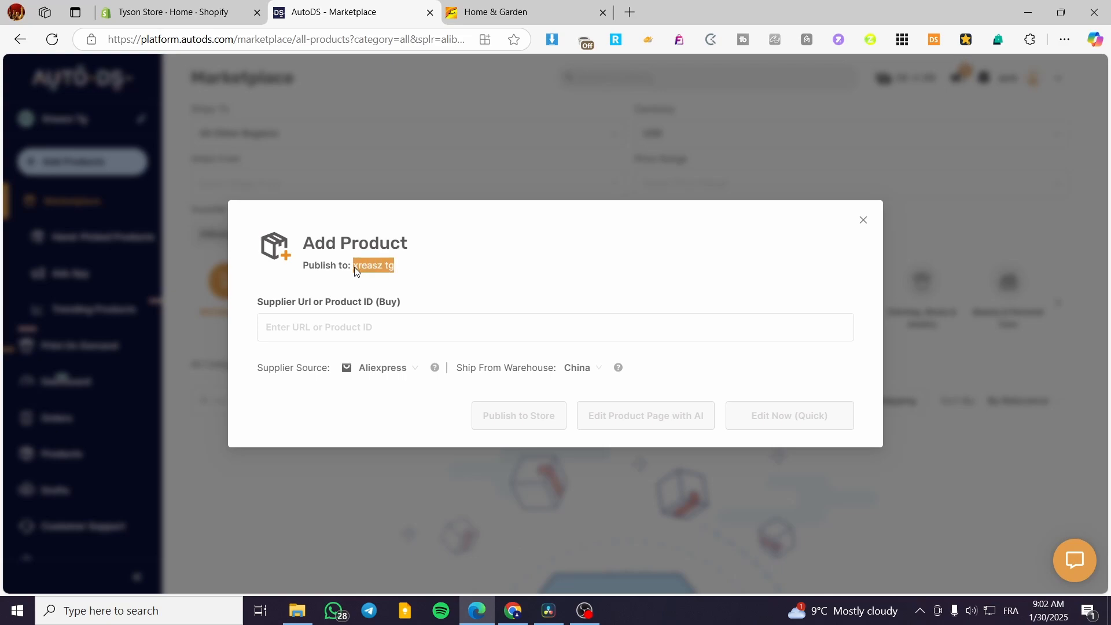
pyautogui.click(395, 269)
pyautogui.click(228, 10)
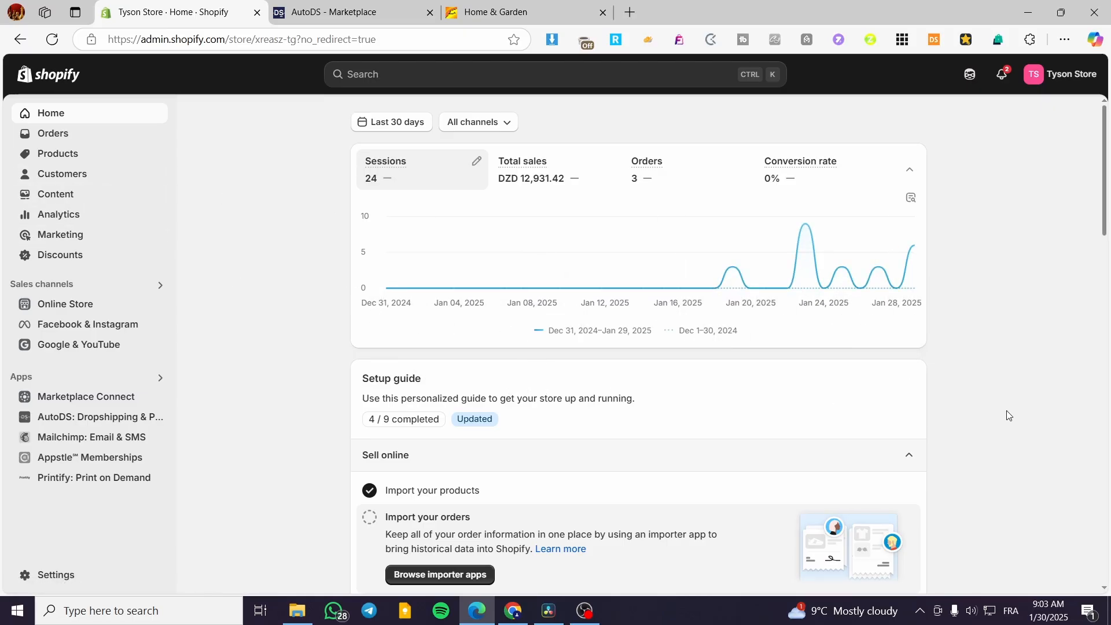
# Step: Set Supplier Source to Alibaba in the Add Product form, then focus the URL field
pyautogui.click(332, 12)
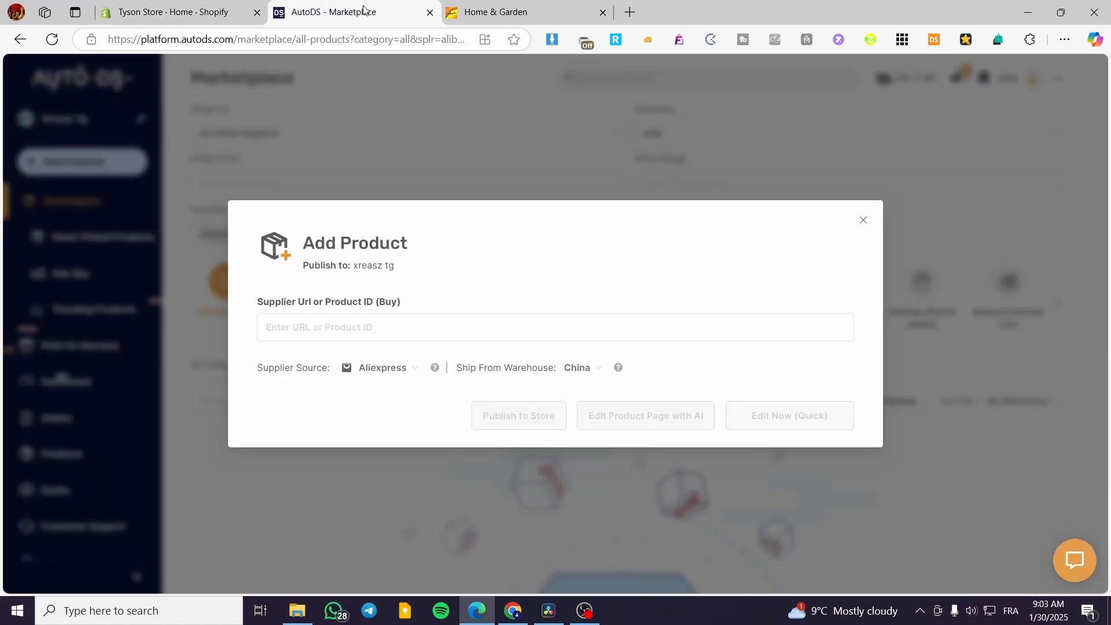
pyautogui.click(731, 339)
pyautogui.moveTo(259, 371); pyautogui.dragTo(327, 373)
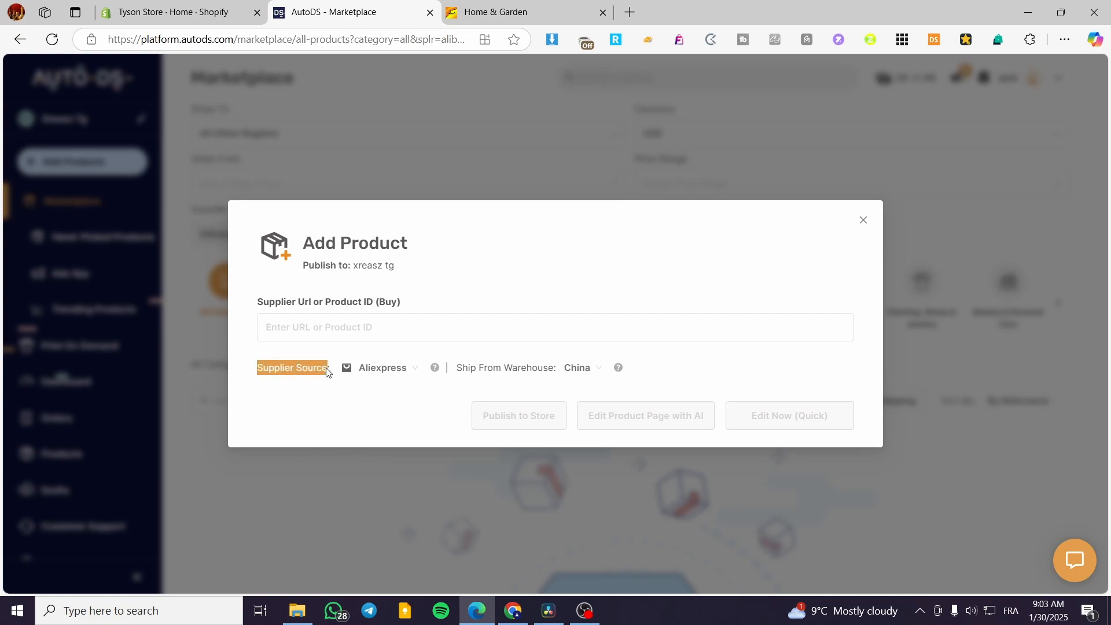
pyautogui.click(417, 370)
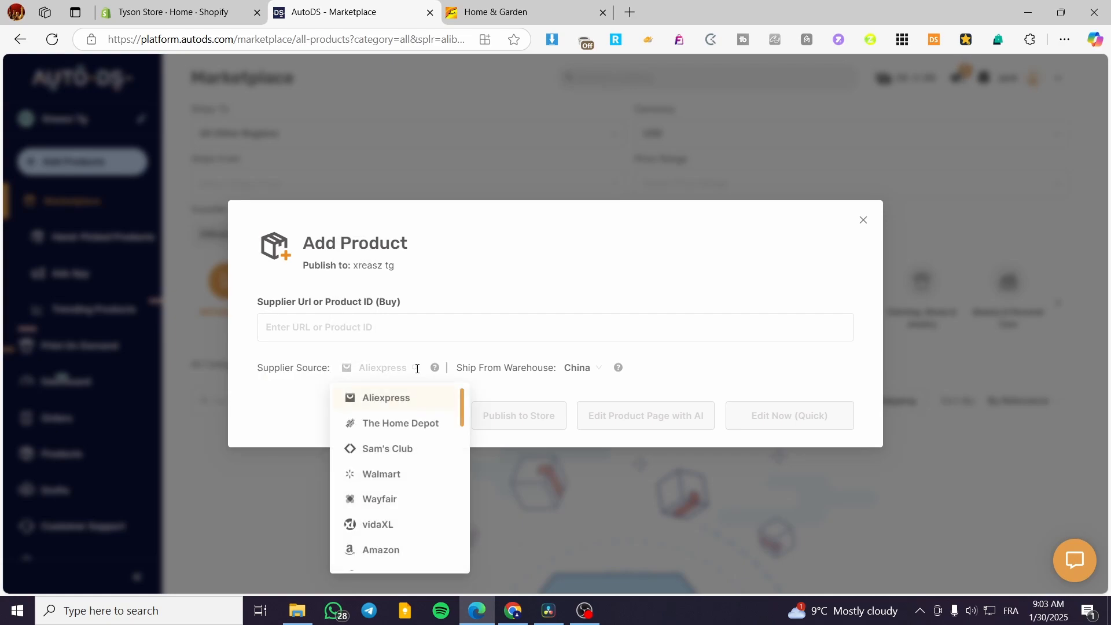
pyautogui.scroll(-4, 417, 427)
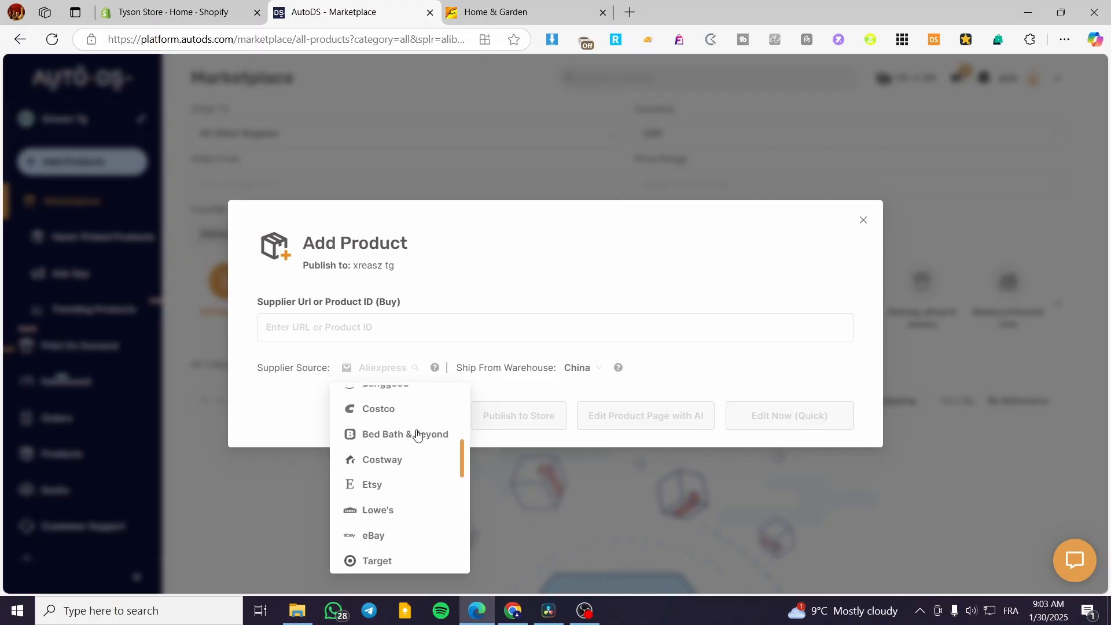
pyautogui.scroll(1, 434, 437)
pyautogui.moveTo(462, 429); pyautogui.dragTo(456, 474)
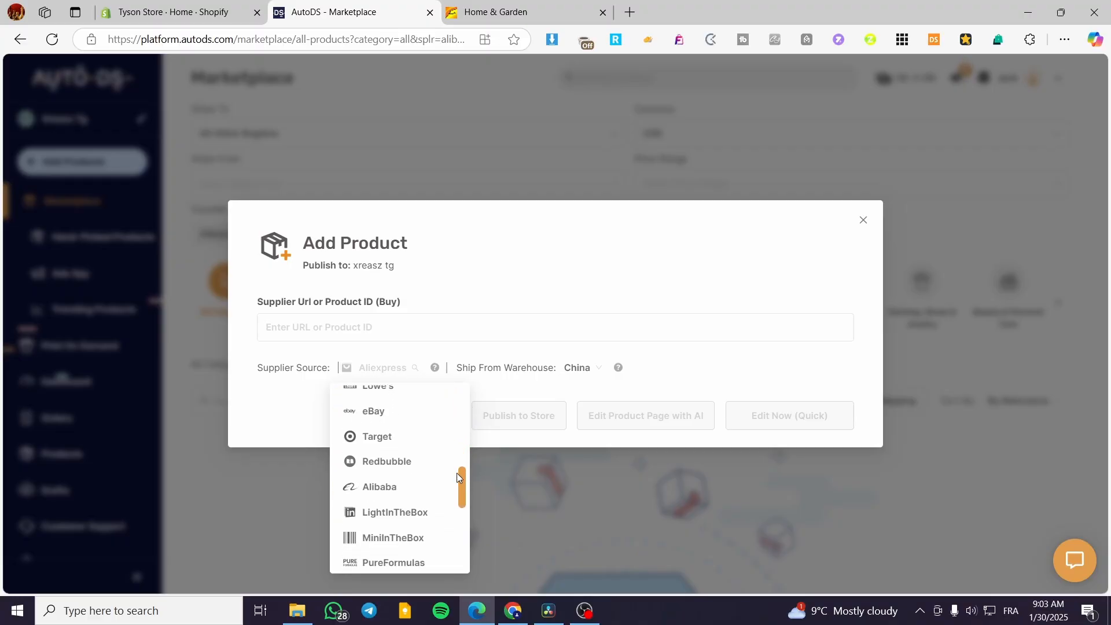
pyautogui.click(380, 487)
pyautogui.click(387, 325)
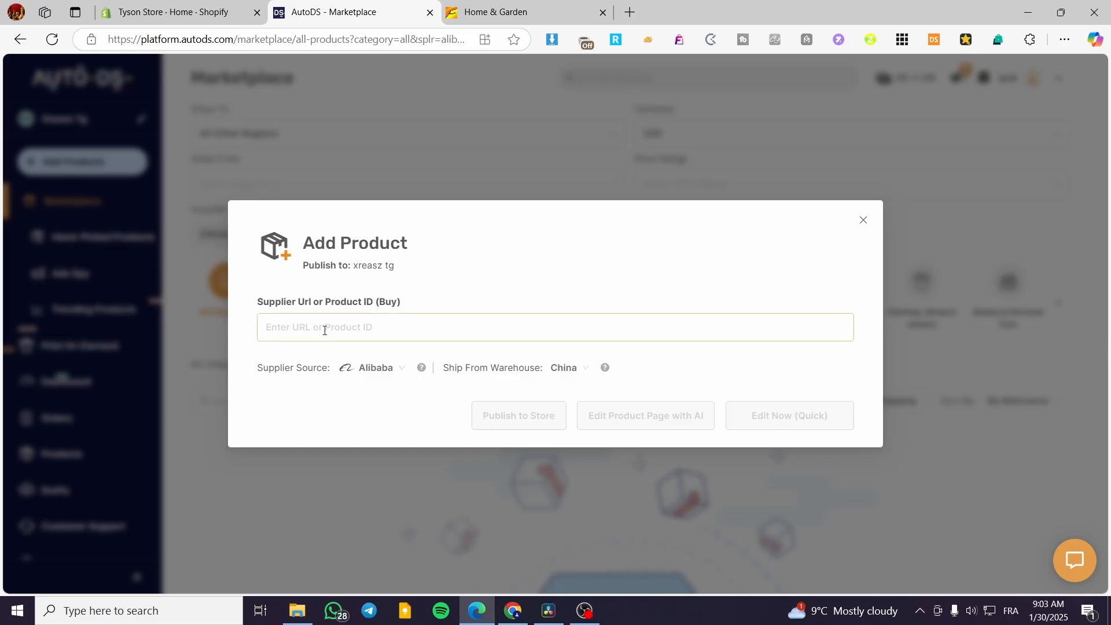
# Step: On the Home & Garden page, change the currency to USD - US Dollar and save
pyautogui.click(517, 10)
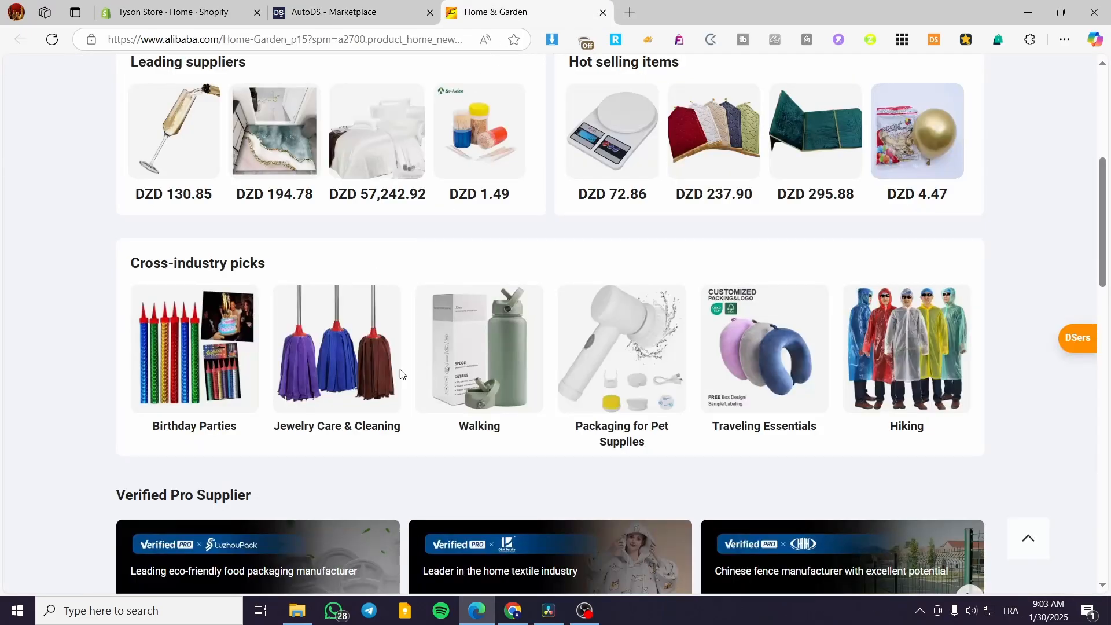
pyautogui.scroll(5, 1019, 360)
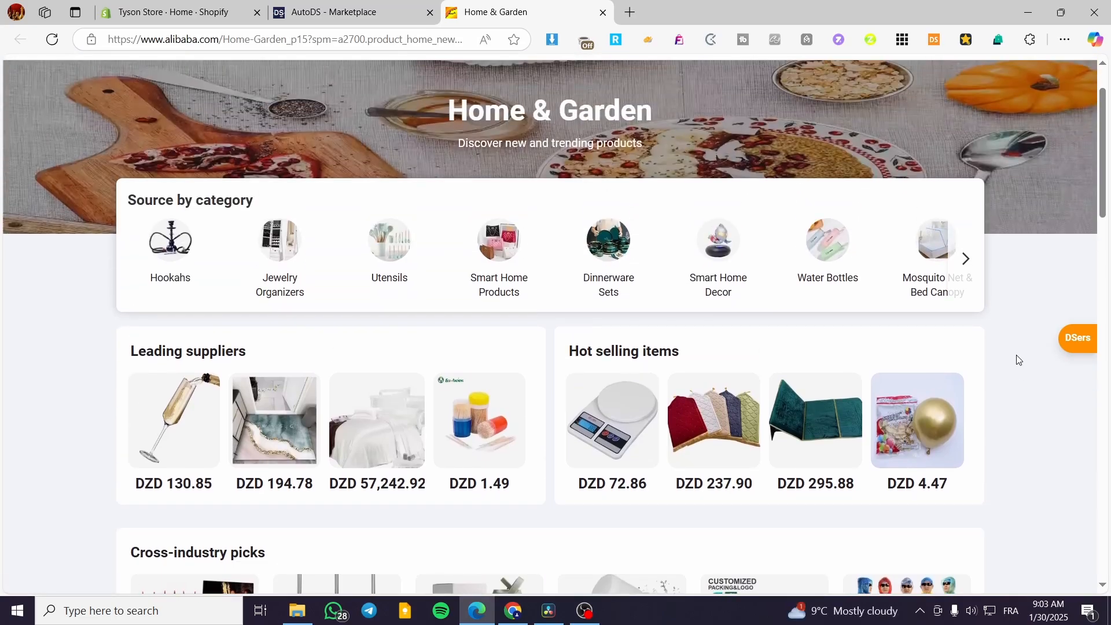
pyautogui.scroll(2, 1012, 364)
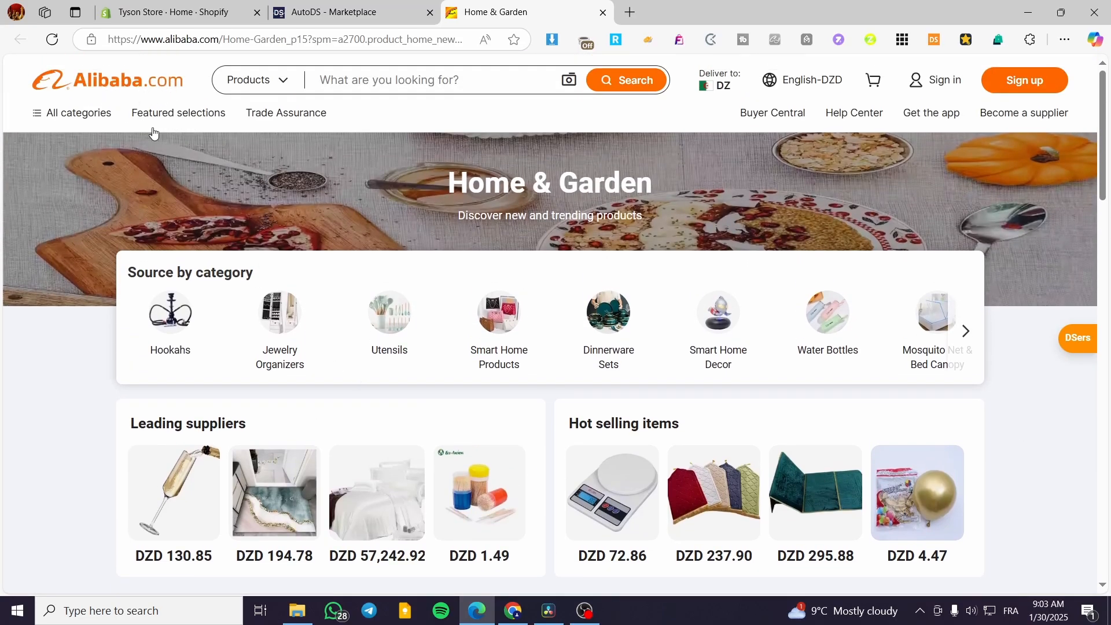
pyautogui.scroll(-1, 760, 382)
pyautogui.scroll(-15, 753, 370)
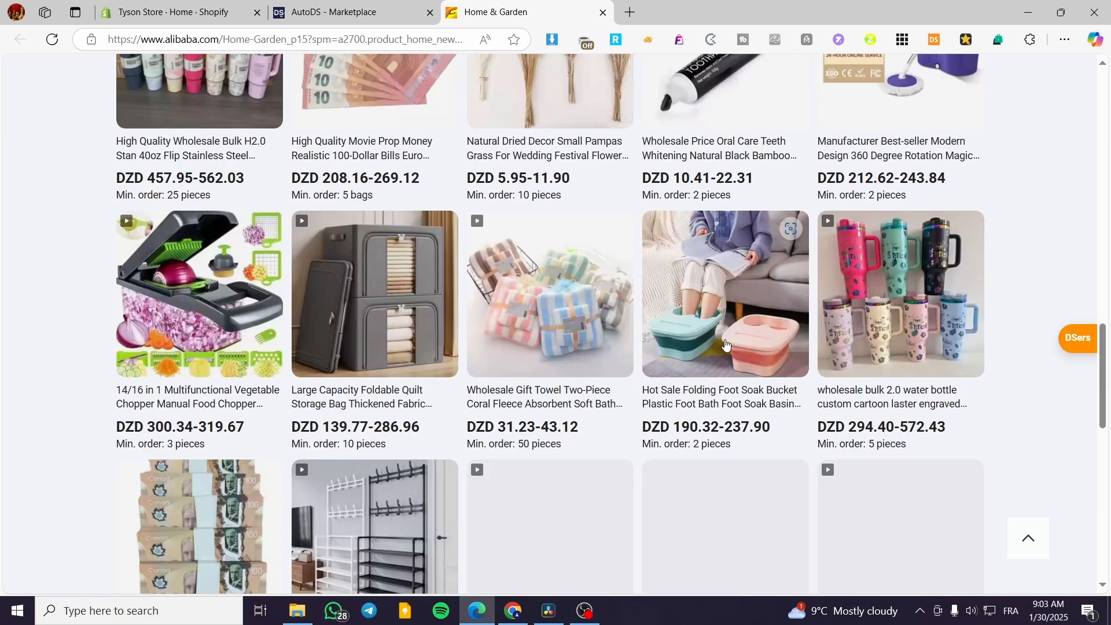
pyautogui.scroll(10, 756, 357)
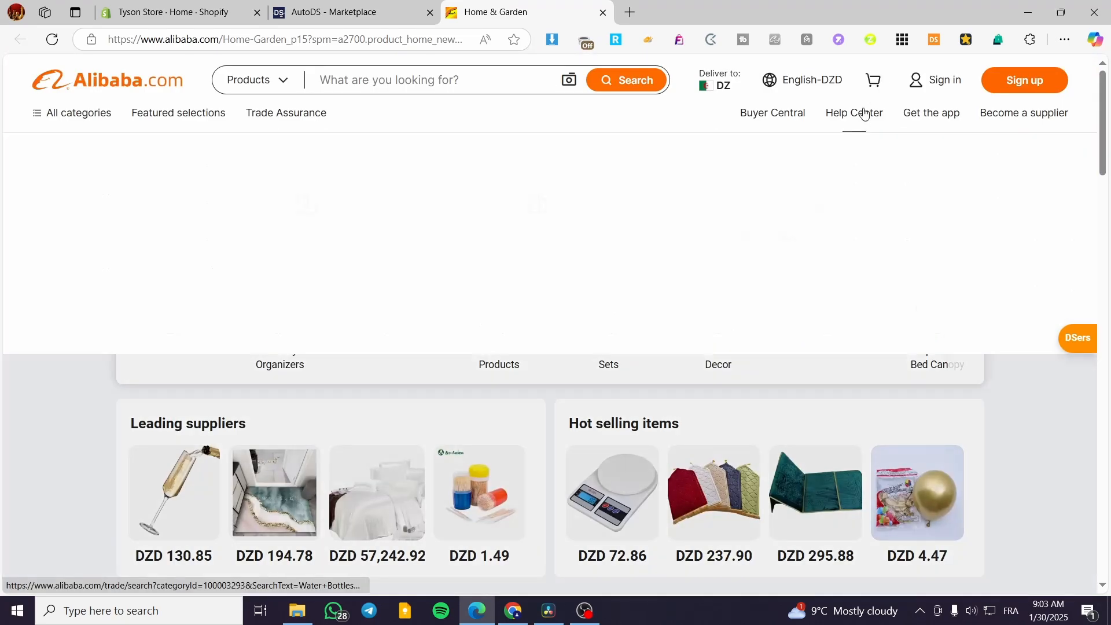
pyautogui.moveTo(837, 90)
pyautogui.click(802, 259)
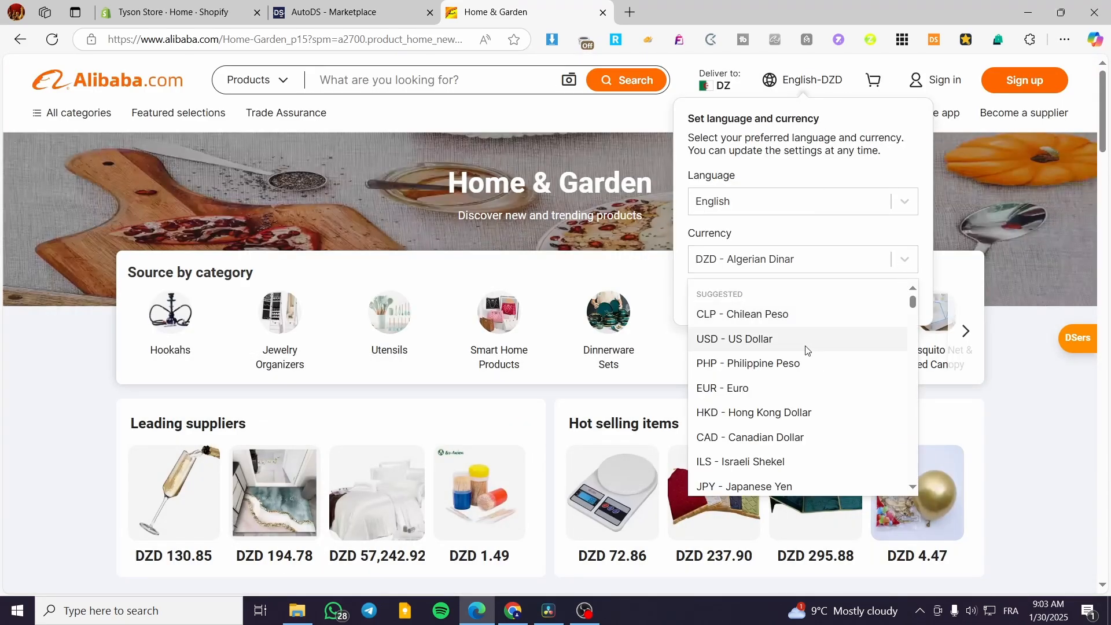
pyautogui.click(805, 338)
pyautogui.click(817, 300)
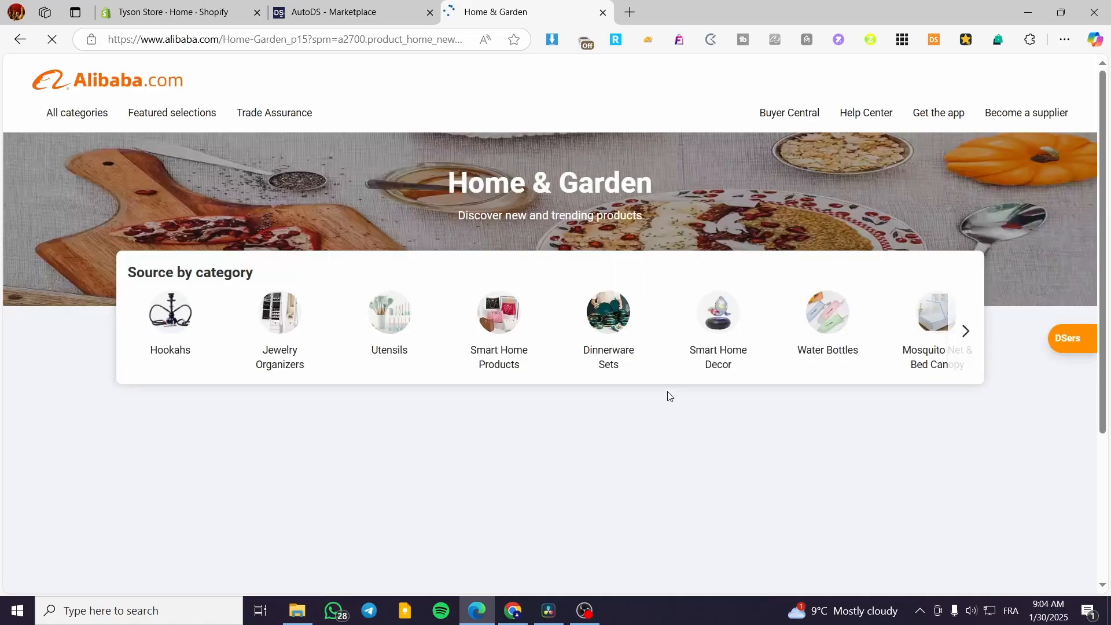
# Step: Set Alibaba's Deliver to country to United States
pyautogui.scroll(-3, 668, 394)
pyautogui.scroll(3, 764, 377)
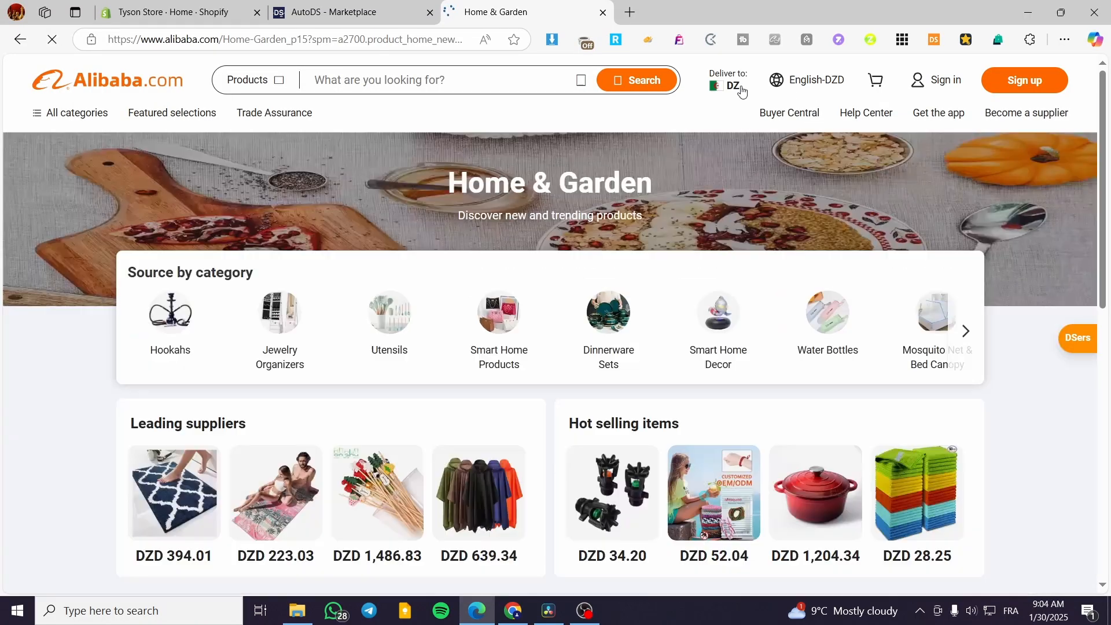
pyautogui.moveTo(729, 95)
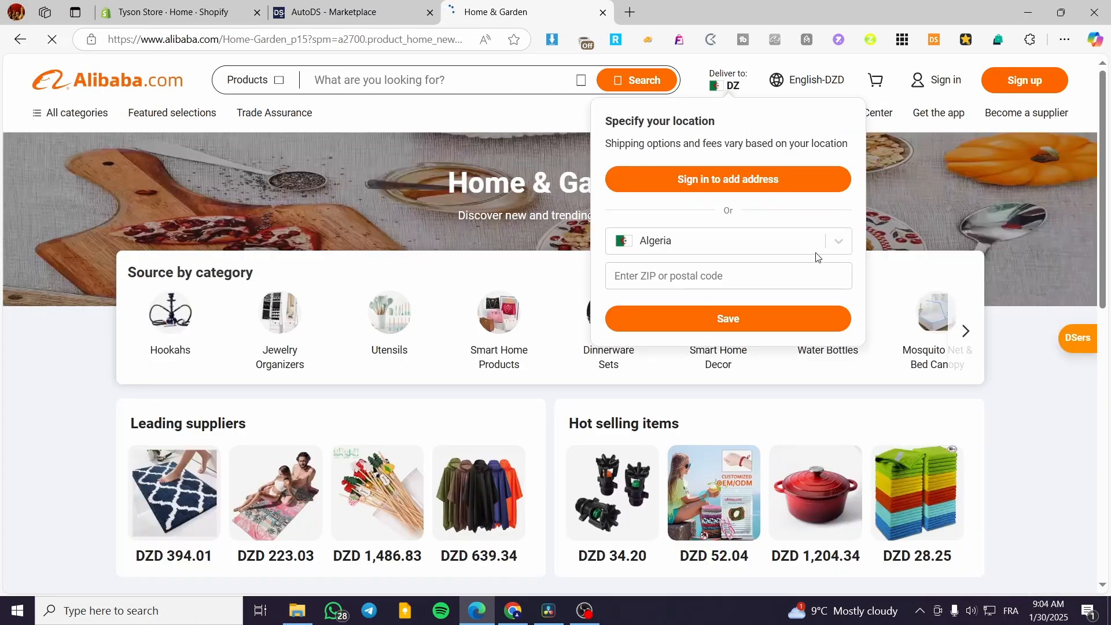
pyautogui.click(840, 244)
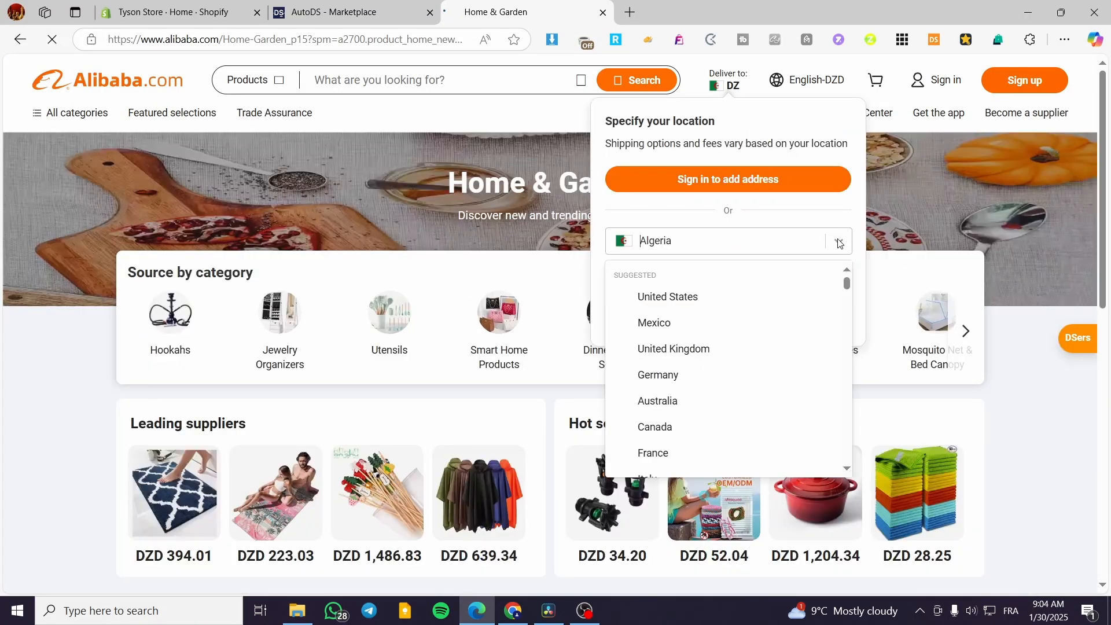
pyautogui.click(742, 296)
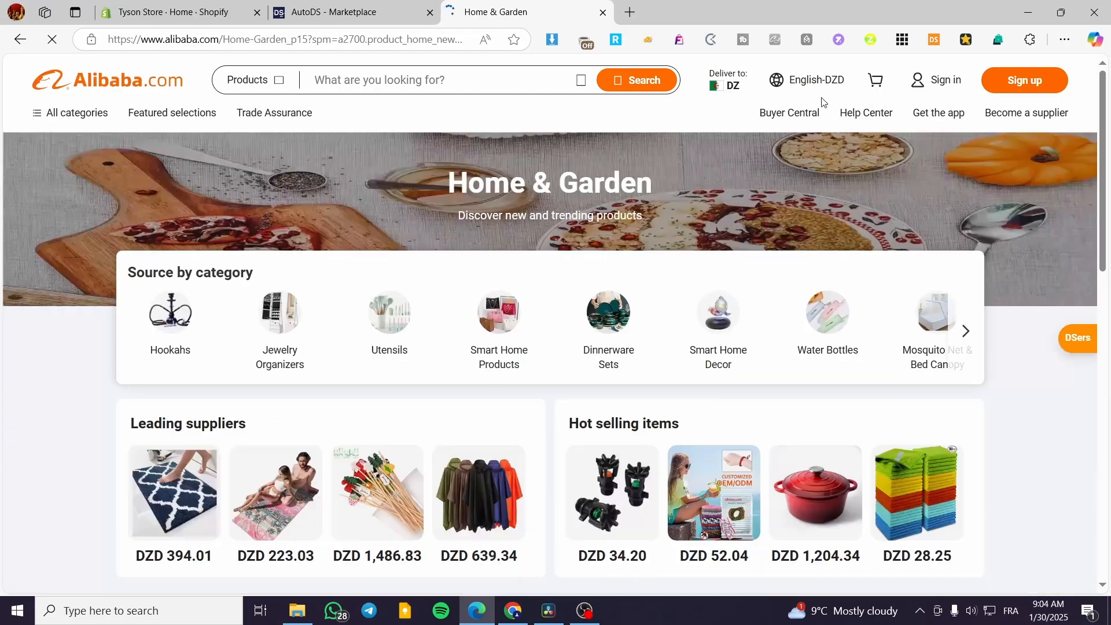
# Step: Save USD - US Dollar as the currency and open Traveling Essentials recommendations
pyautogui.moveTo(829, 86)
pyautogui.click(918, 265)
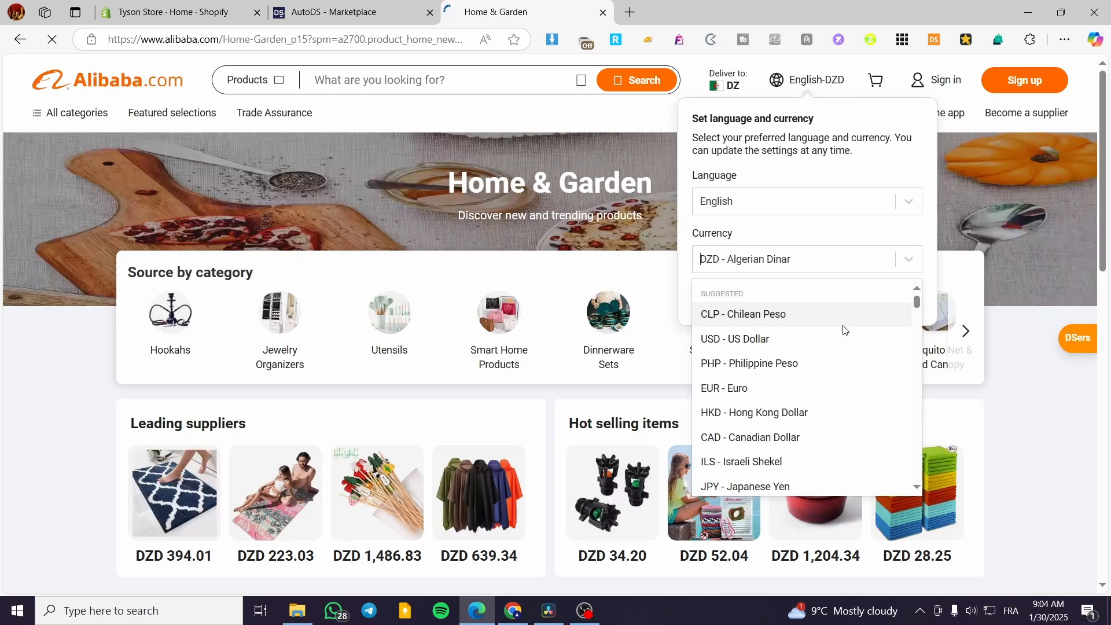
pyautogui.click(840, 334)
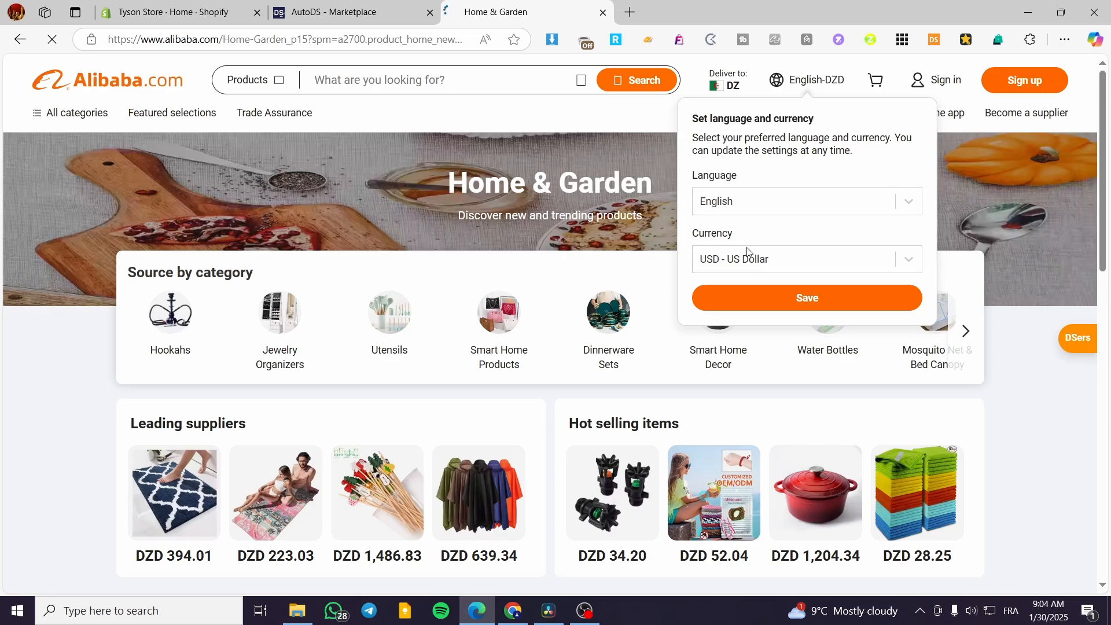
pyautogui.click(809, 313)
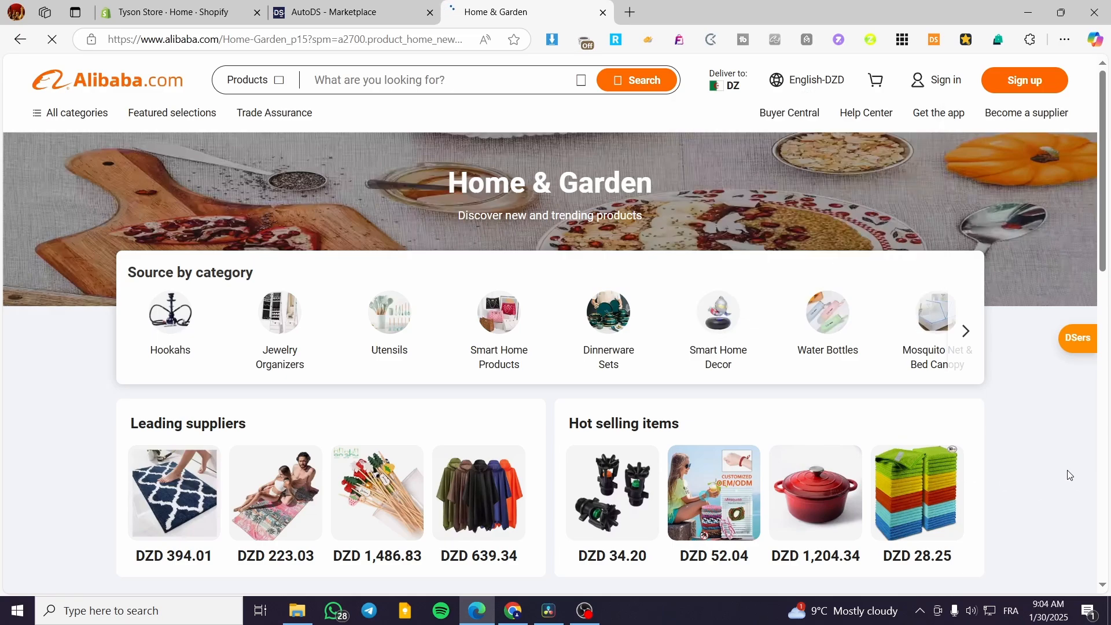
pyautogui.scroll(-10, 1058, 468)
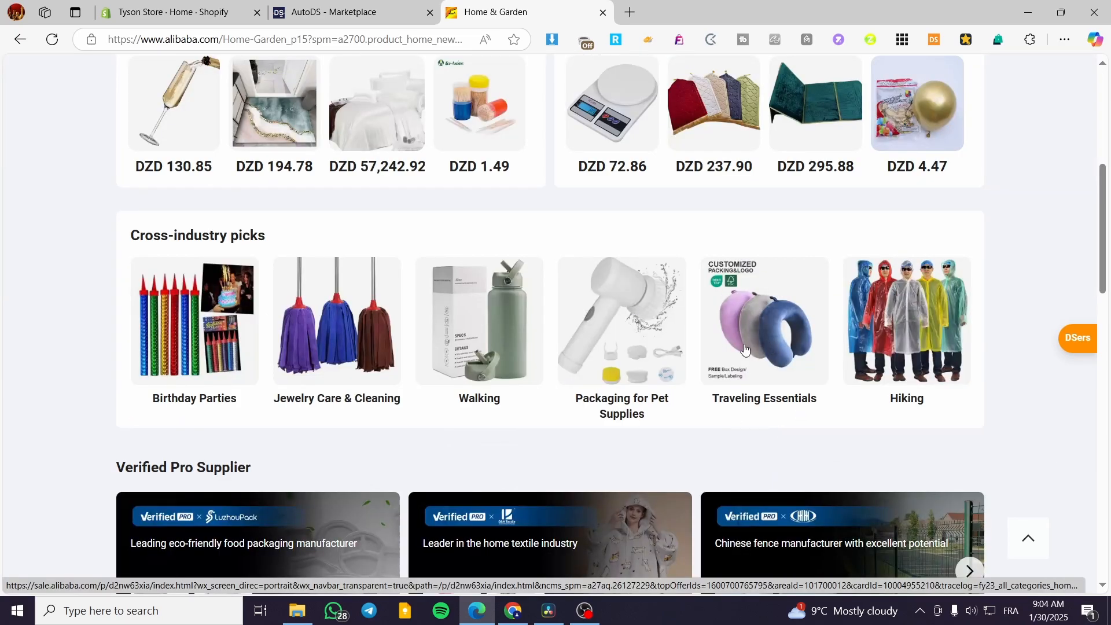
pyautogui.click(676, 329)
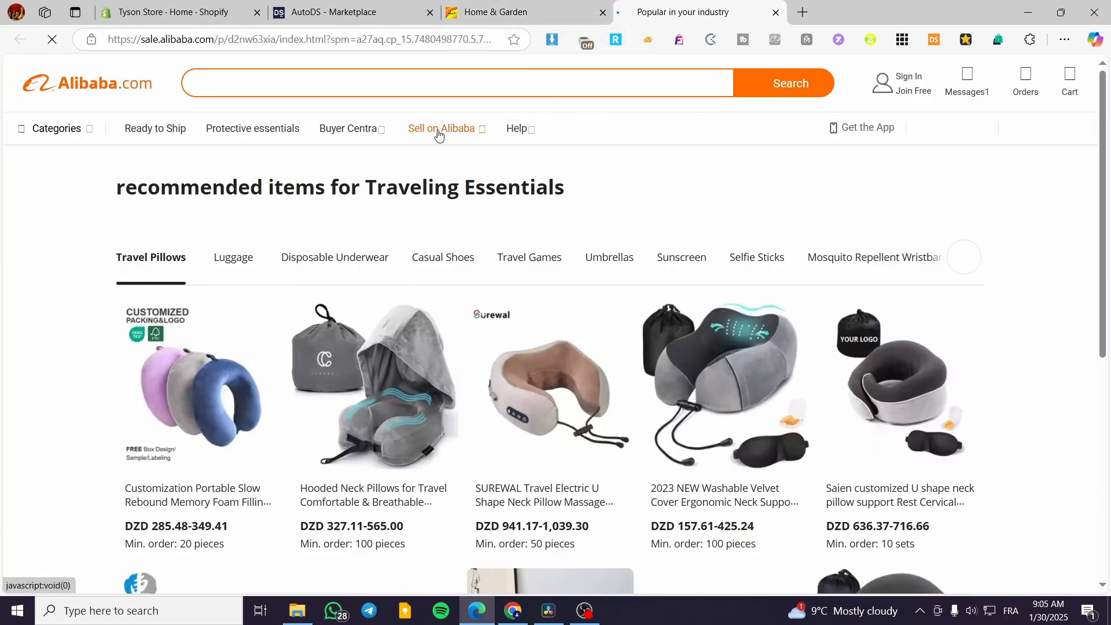
# Step: Open the Ready To Ship 360 Degree neck pillow page and copy its URL
pyautogui.scroll(-5, 672, 392)
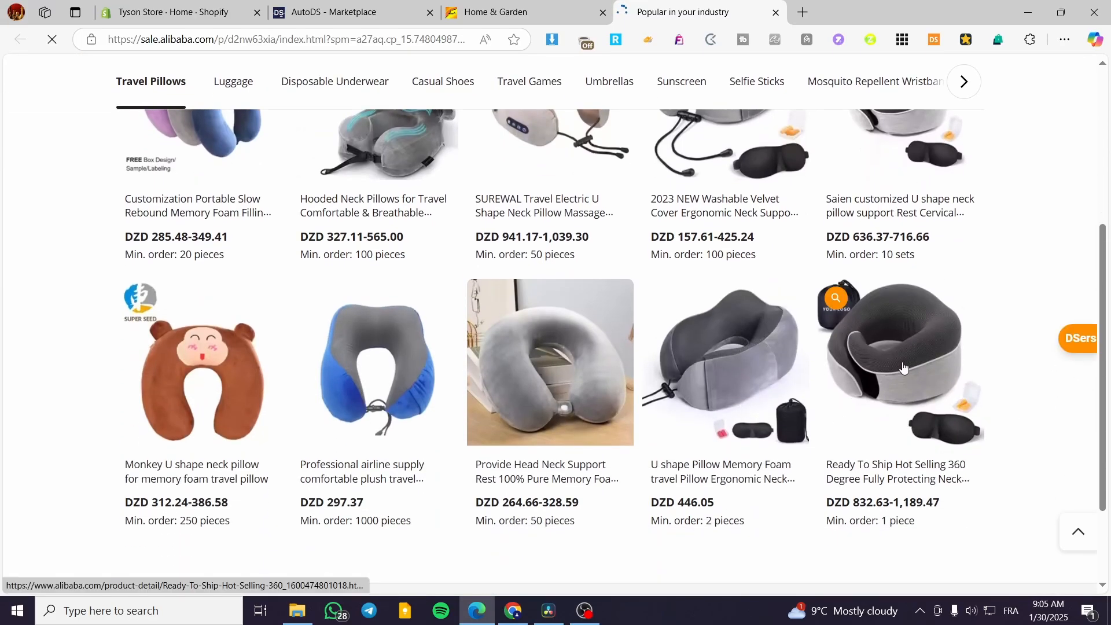
pyautogui.click(902, 363)
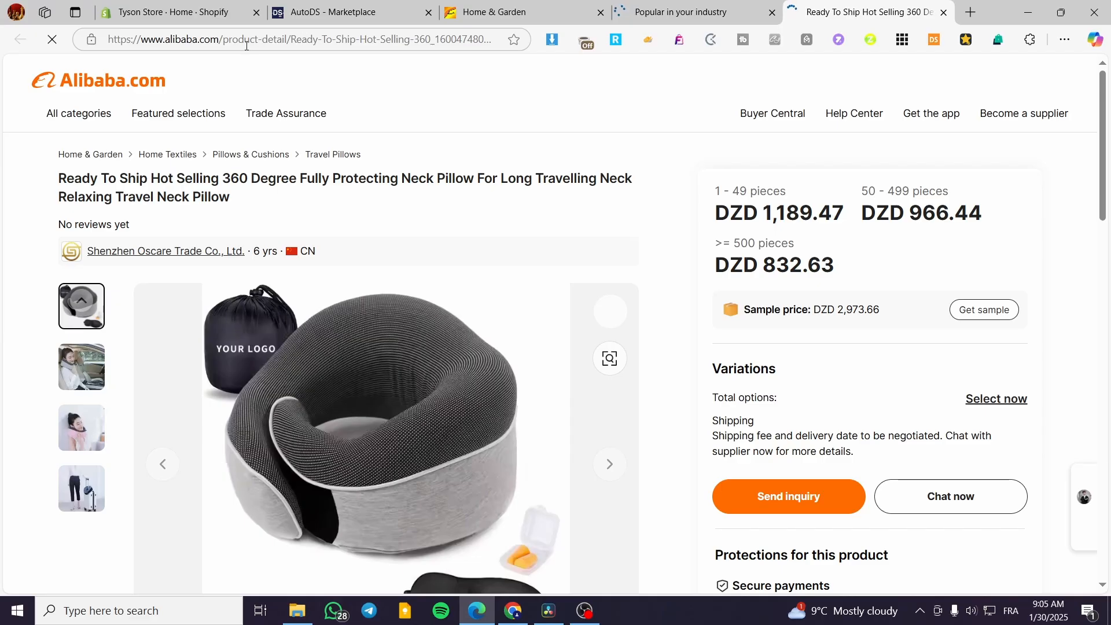
pyautogui.scroll(-7, 451, 107)
pyautogui.scroll(3, 505, 261)
pyautogui.scroll(4, 505, 261)
pyautogui.click(357, 41)
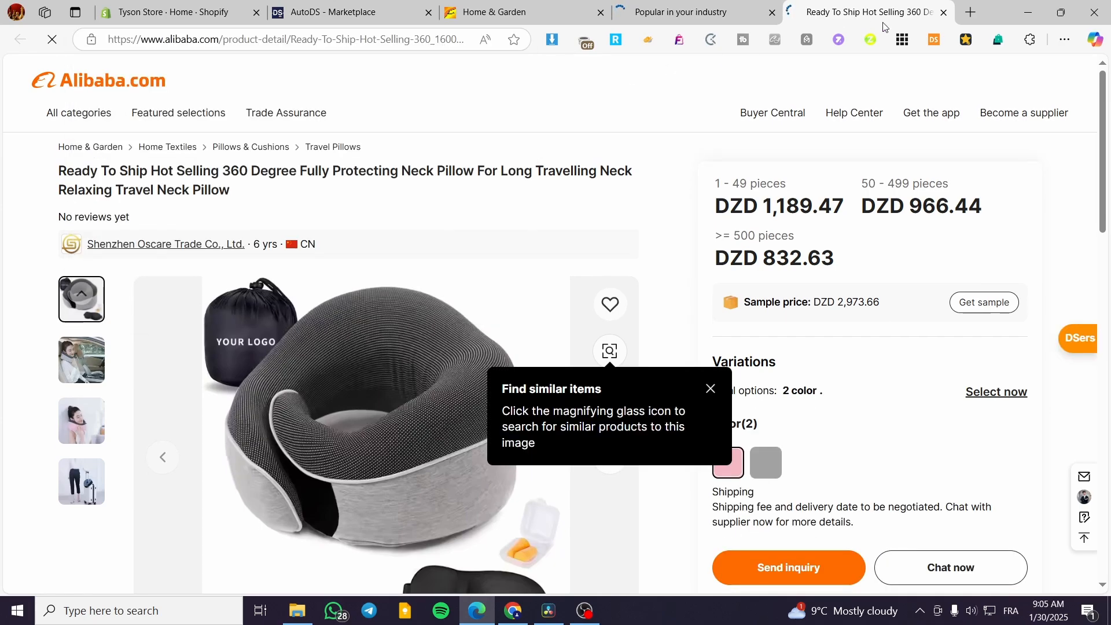
# Step: Paste the 360 neck pillow link into Supplier Url, keeping China as ship-from warehouse
pyautogui.click(370, 6)
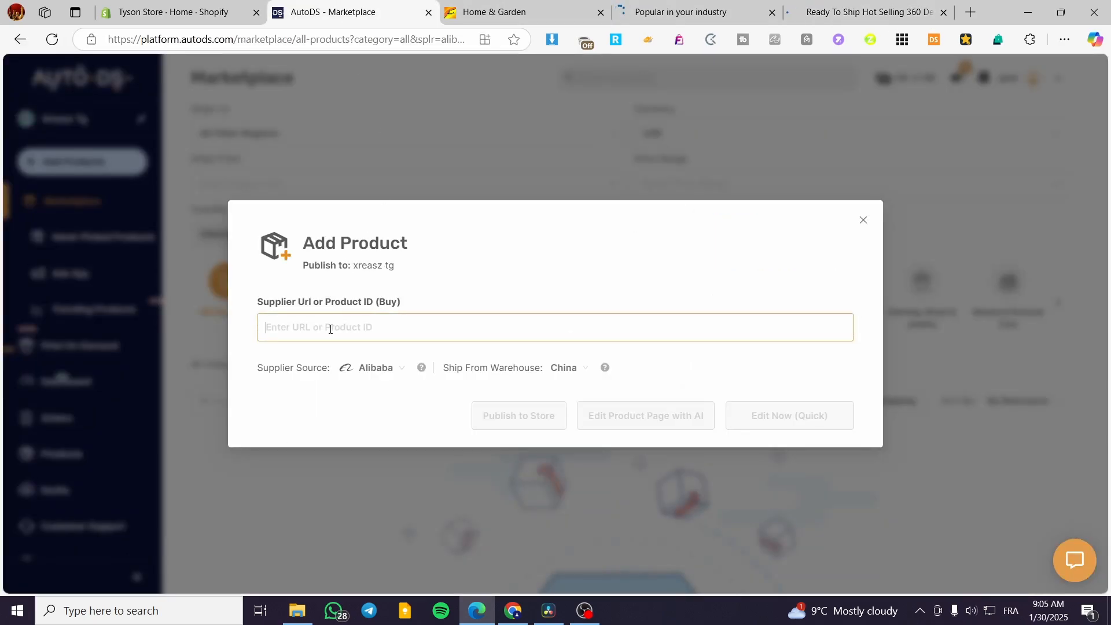
pyautogui.hotkey('ctrl', 'v')
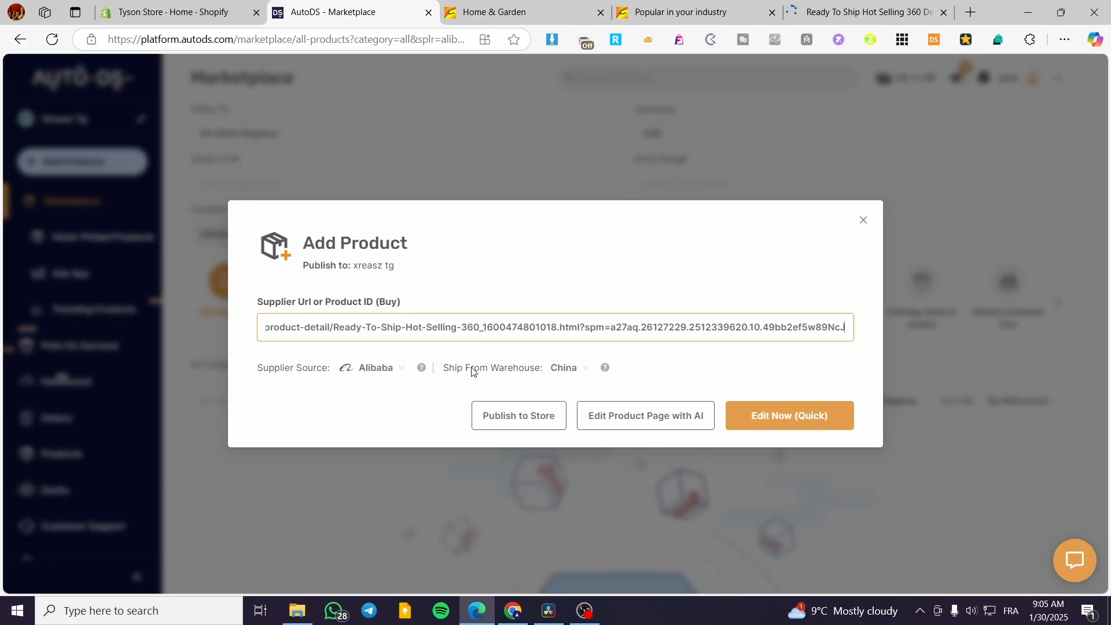
pyautogui.click(578, 370)
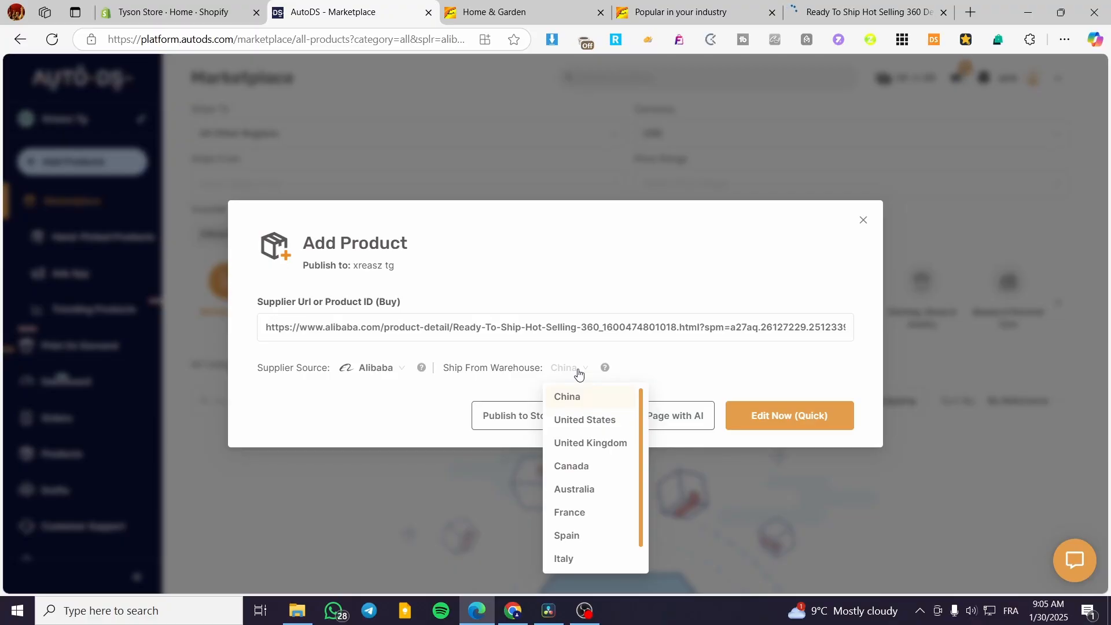
pyautogui.click(579, 372)
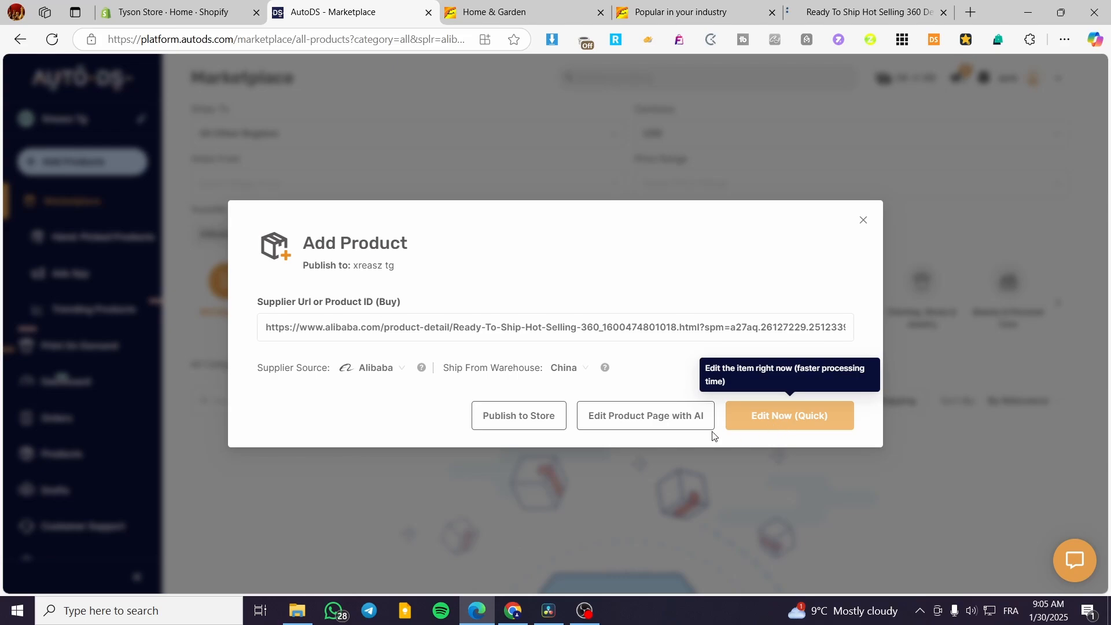
# Step: Import the 360 neck pillow and open its draft Edit page with both variants
pyautogui.click(799, 428)
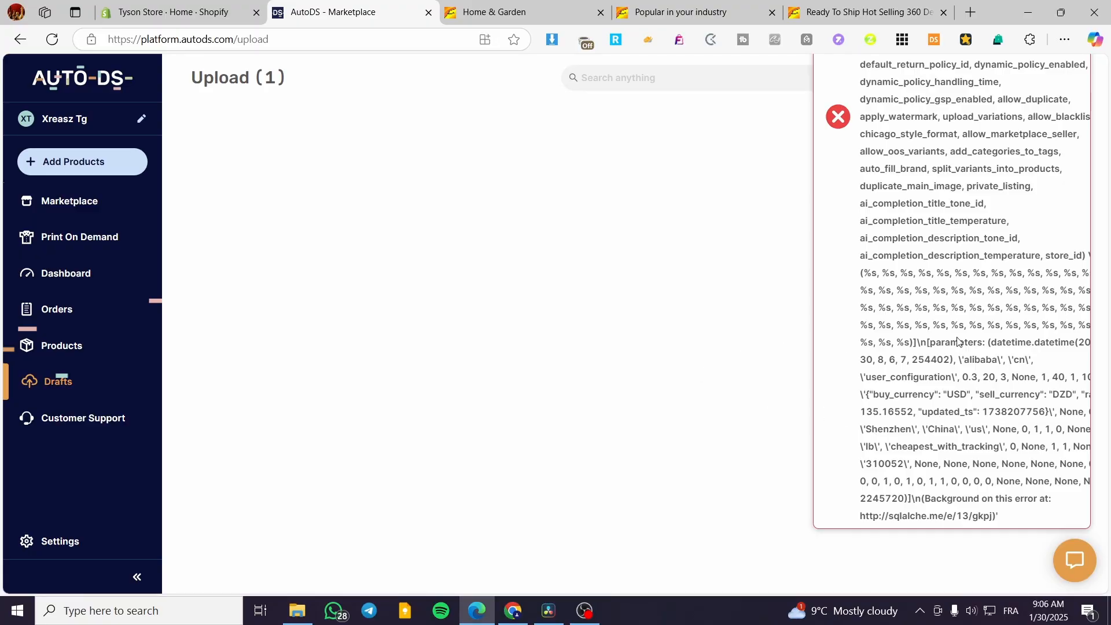
pyautogui.click(640, 88)
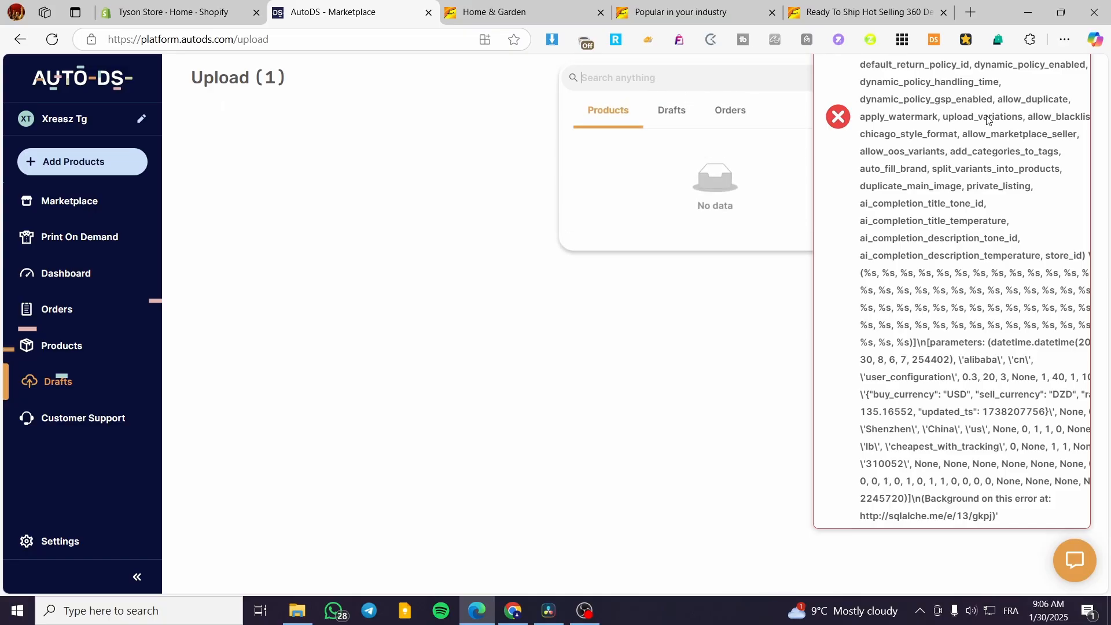
pyautogui.click(463, 184)
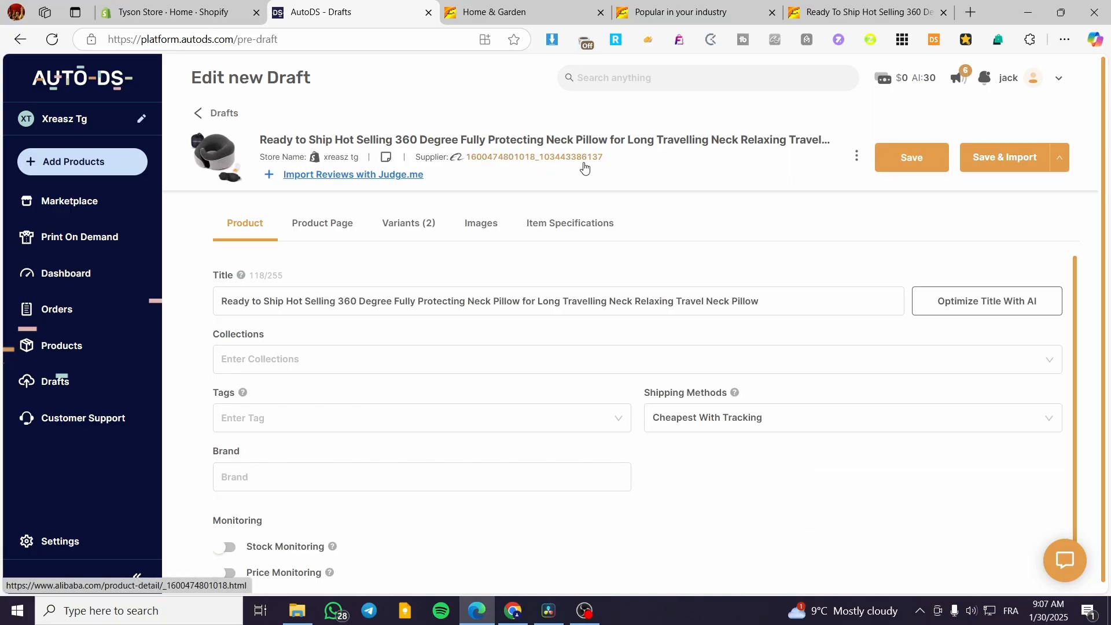
# Step: Add the neck pillow draft to the Home page collection
pyautogui.moveTo(604, 158); pyautogui.dragTo(466, 160)
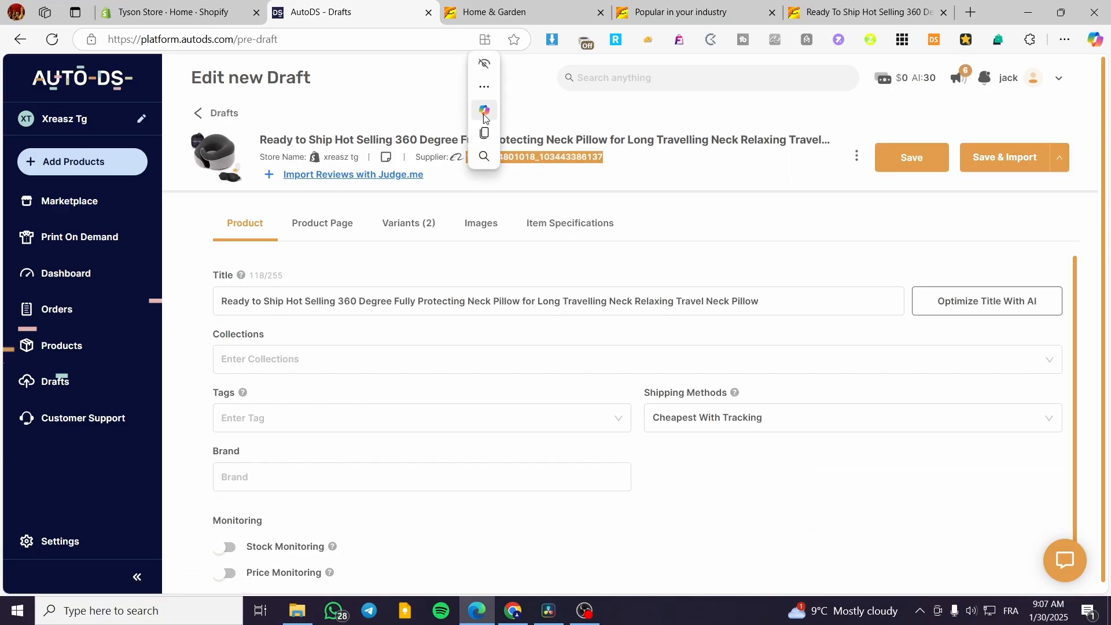
pyautogui.click(603, 117)
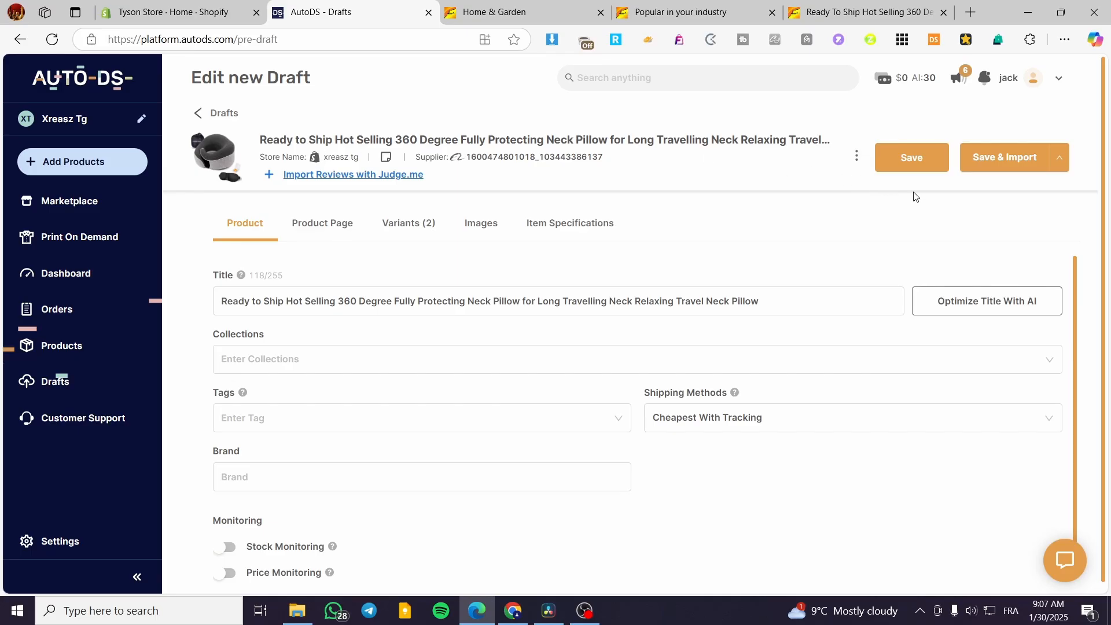
pyautogui.scroll(-1, 300, 269)
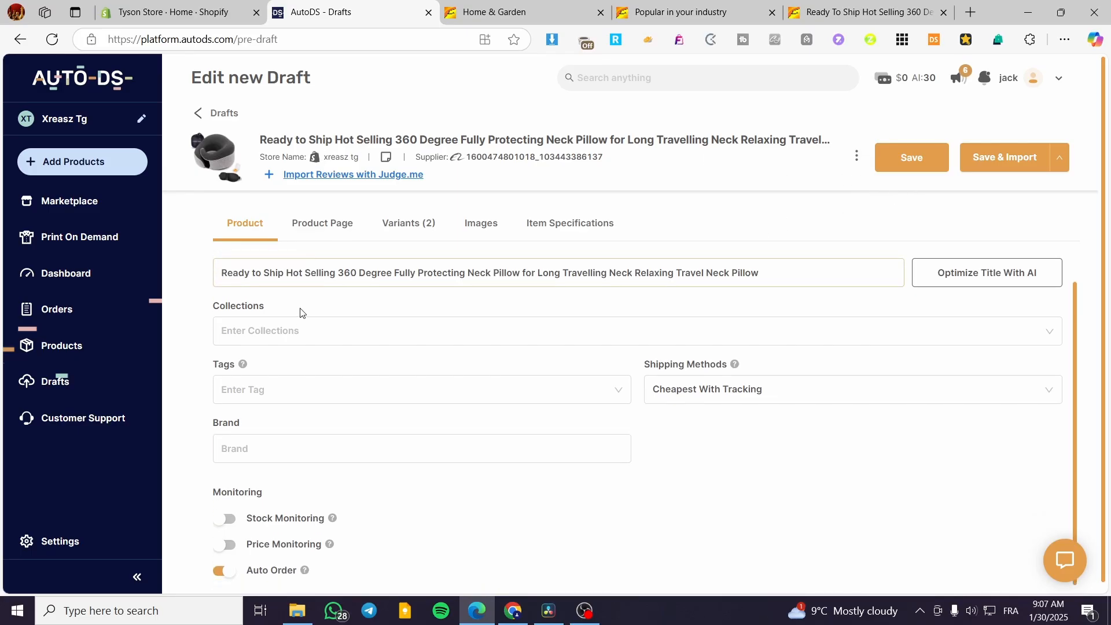
pyautogui.scroll(1, 310, 516)
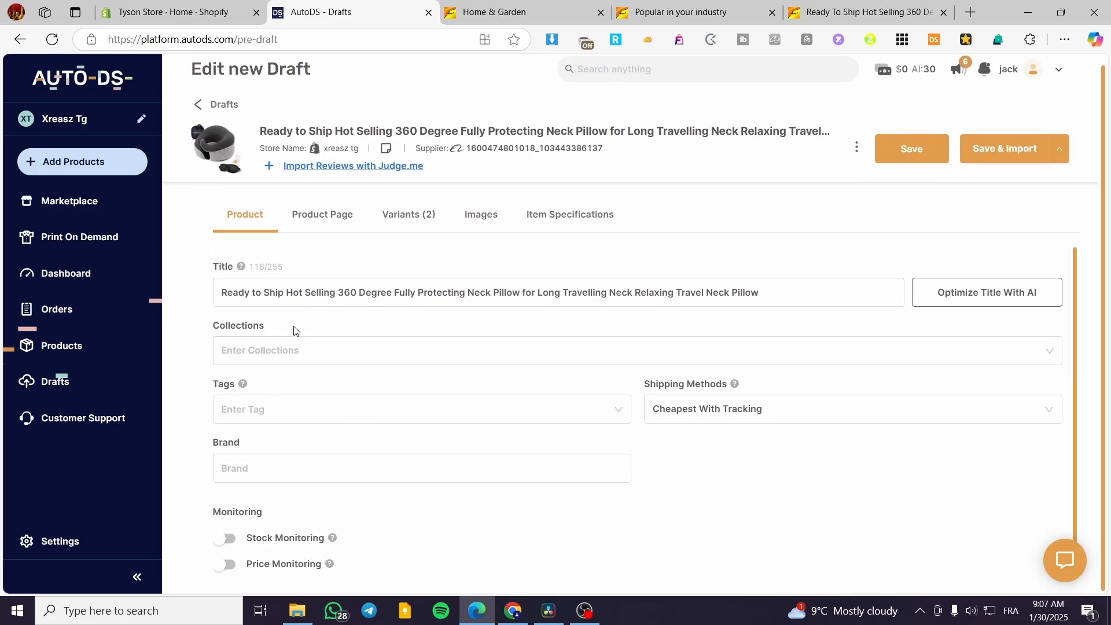
pyautogui.click(350, 350)
pyautogui.click(306, 390)
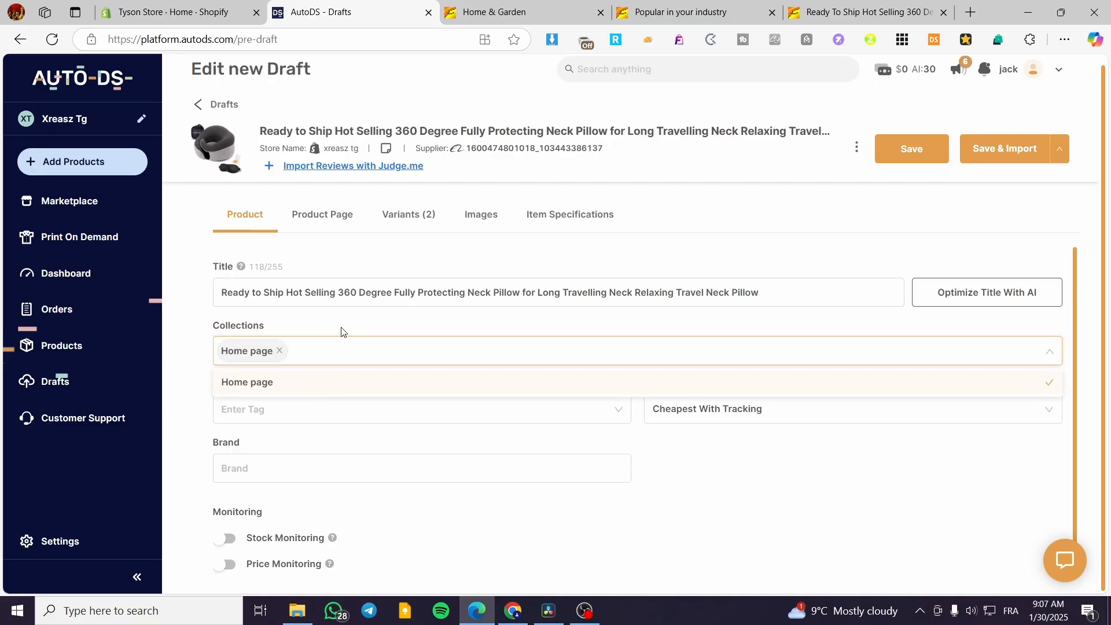
pyautogui.click(311, 326)
pyautogui.click(300, 351)
# Step: Tag the draft Comfy and check that shipping stays Cheapest With Tracking
pyautogui.click(223, 413)
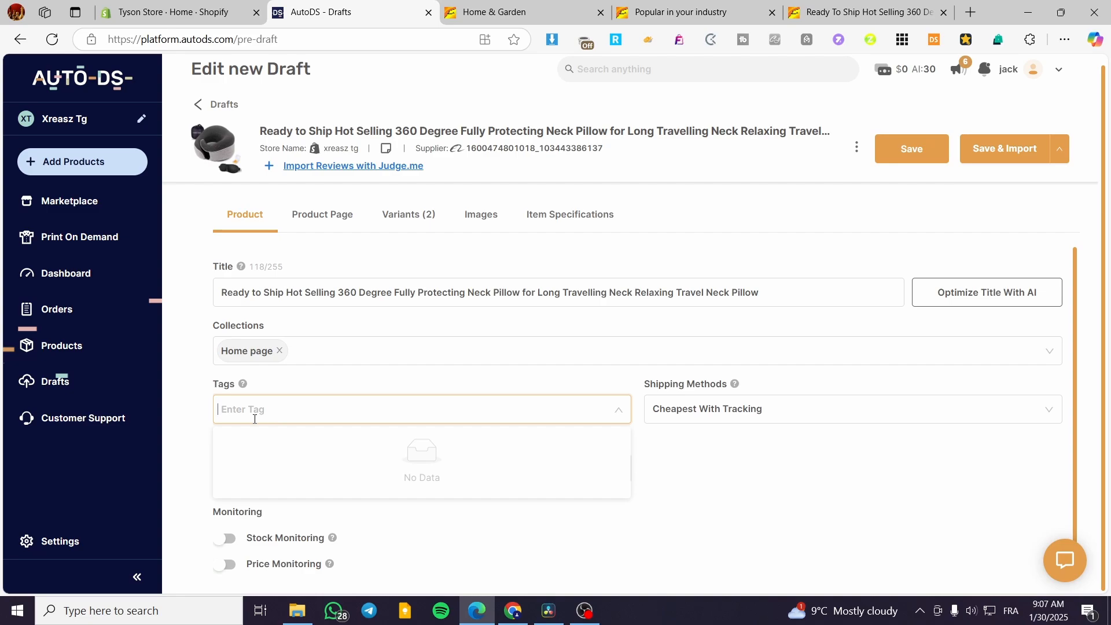
pyautogui.write('d')
pyautogui.press('BackSpace')
pyautogui.write('Comfy')
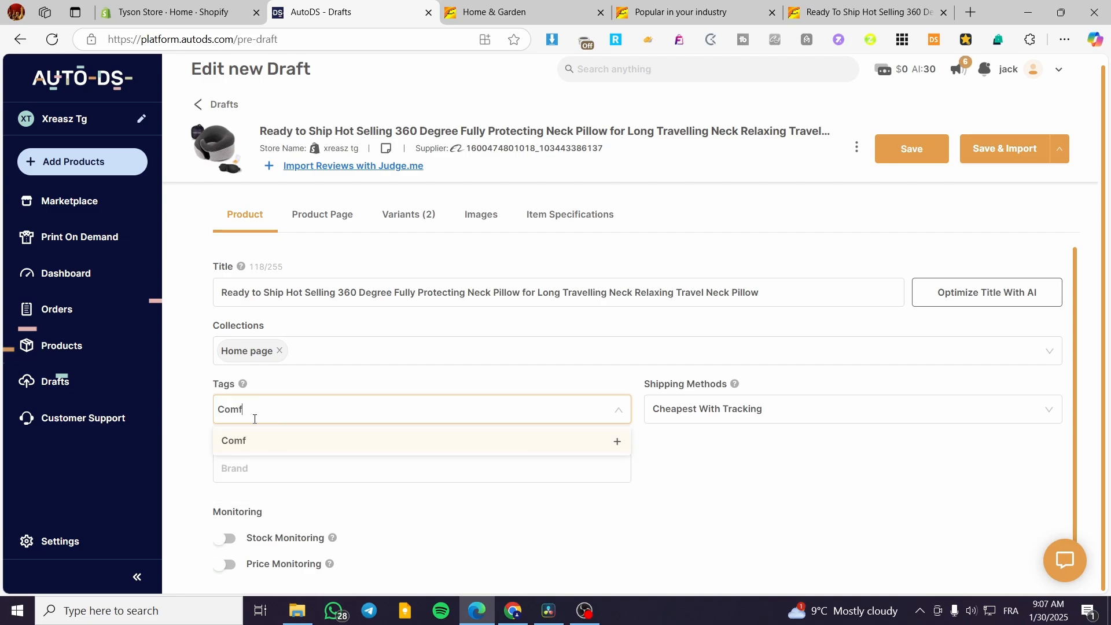
pyautogui.press('Return')
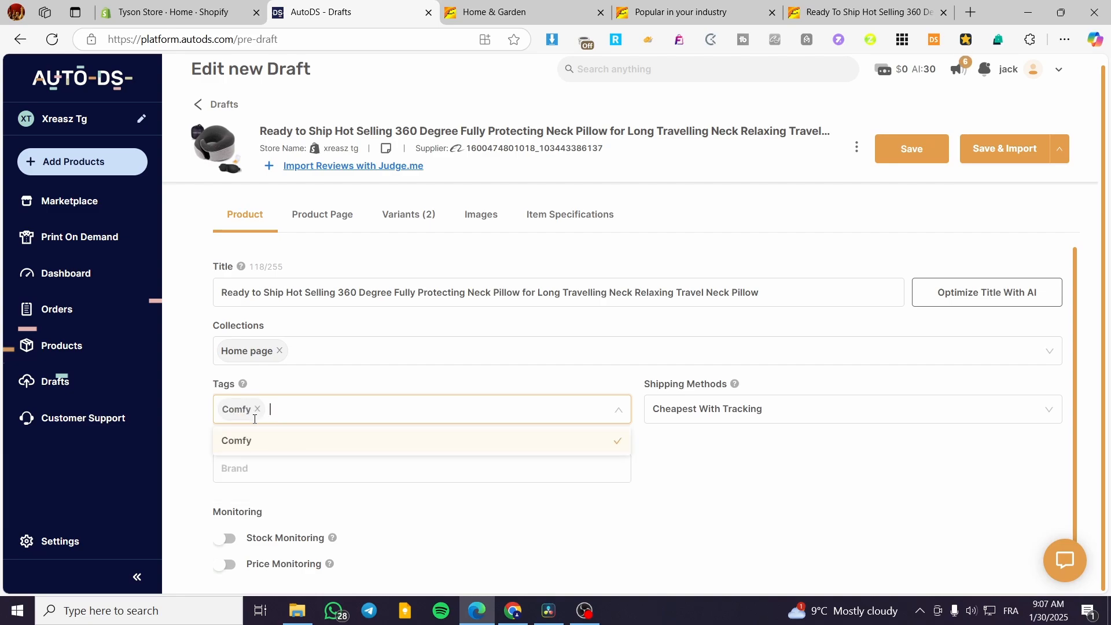
pyautogui.click(208, 405)
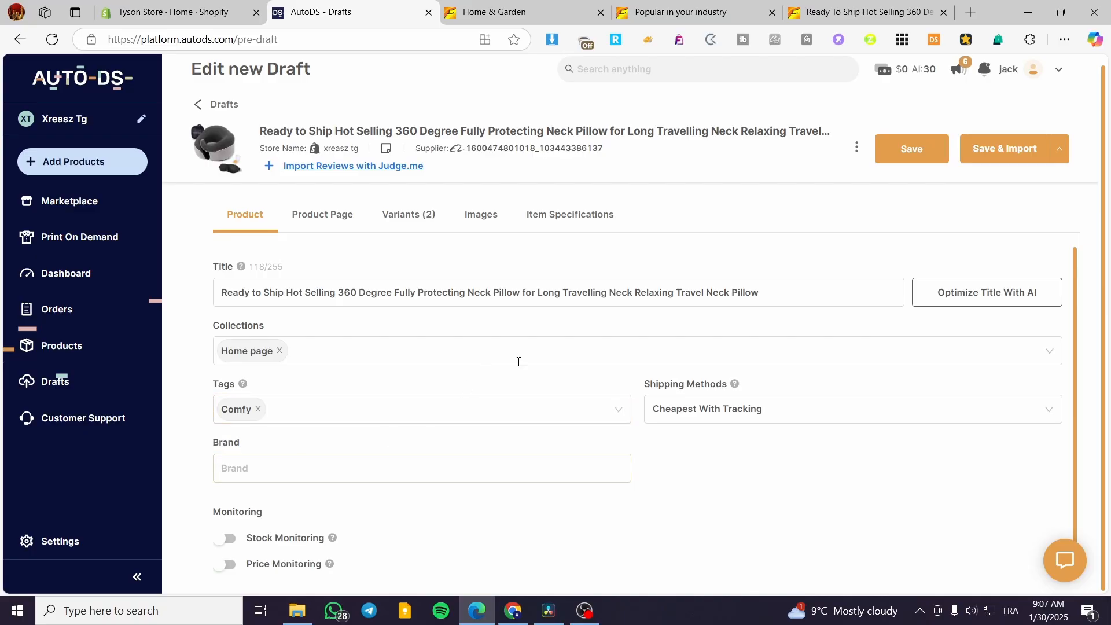
pyautogui.click(759, 419)
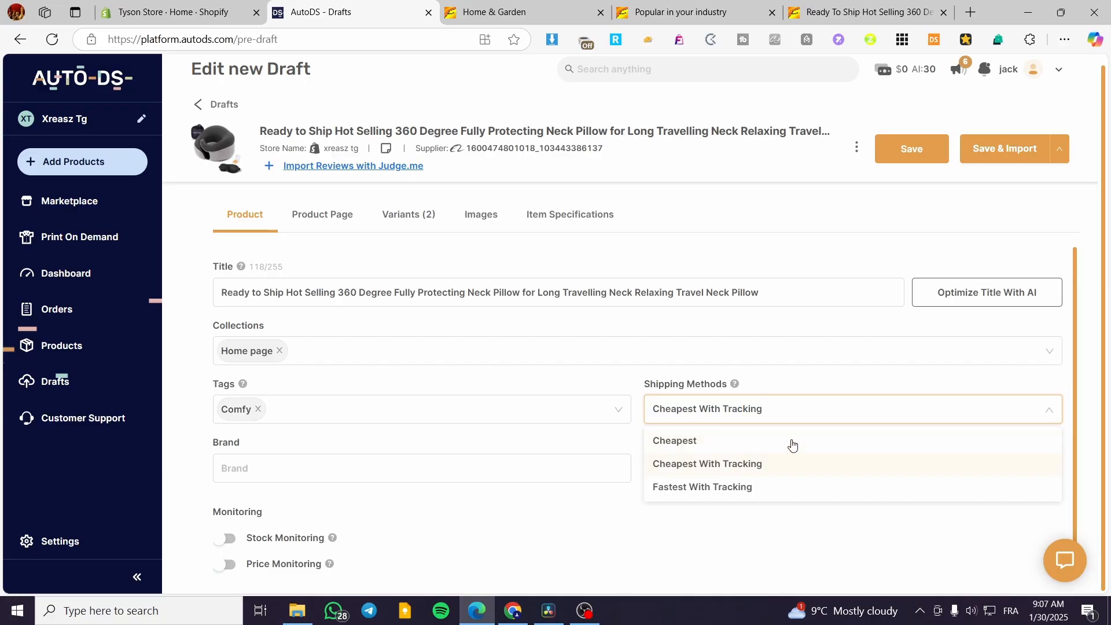
# Step: Review the draft's product page description and its Pink and Dark Gray variants
pyautogui.click(802, 385)
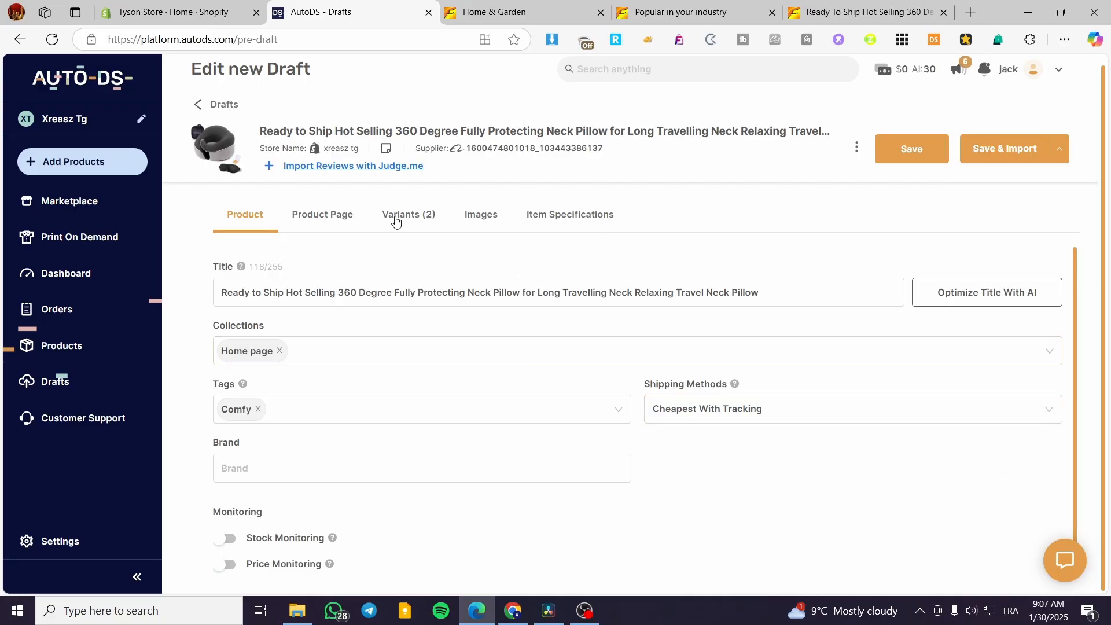
pyautogui.click(323, 218)
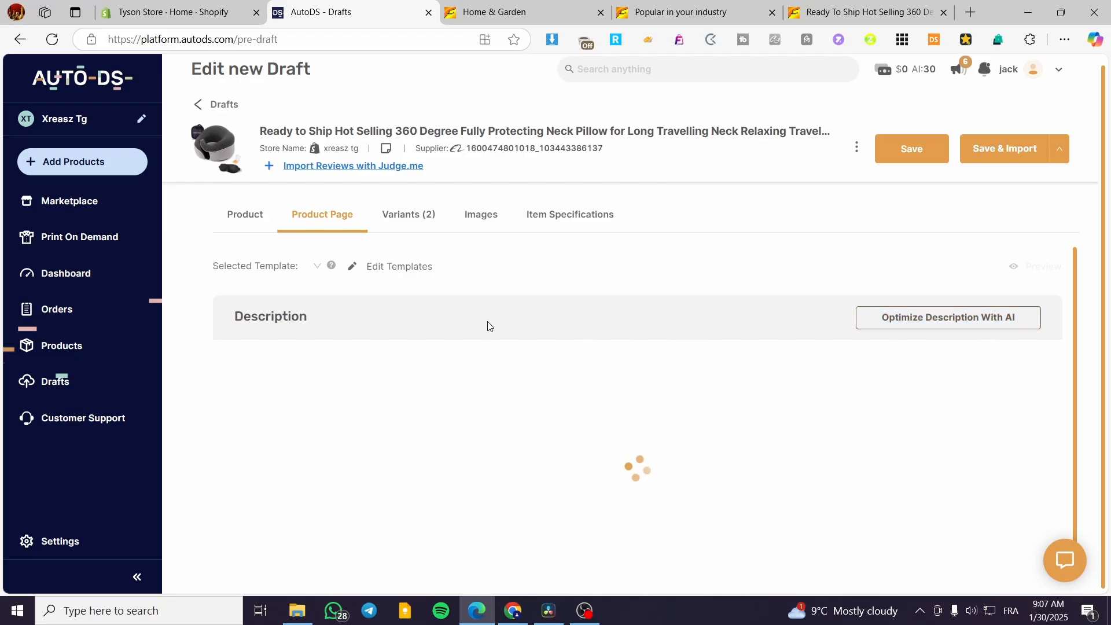
pyautogui.click(410, 228)
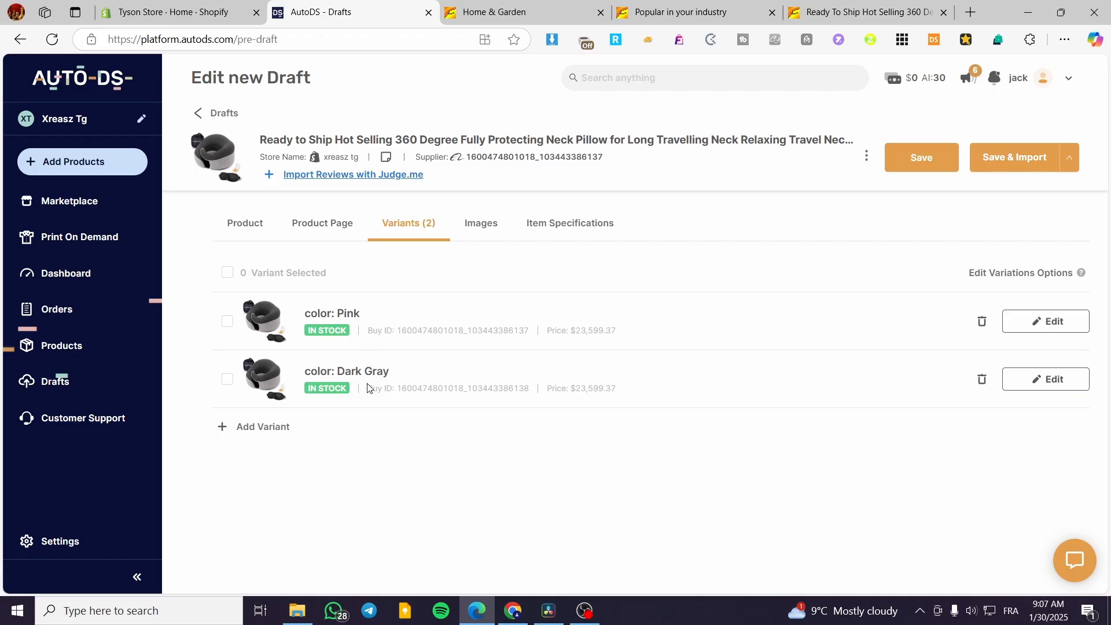
pyautogui.click(479, 224)
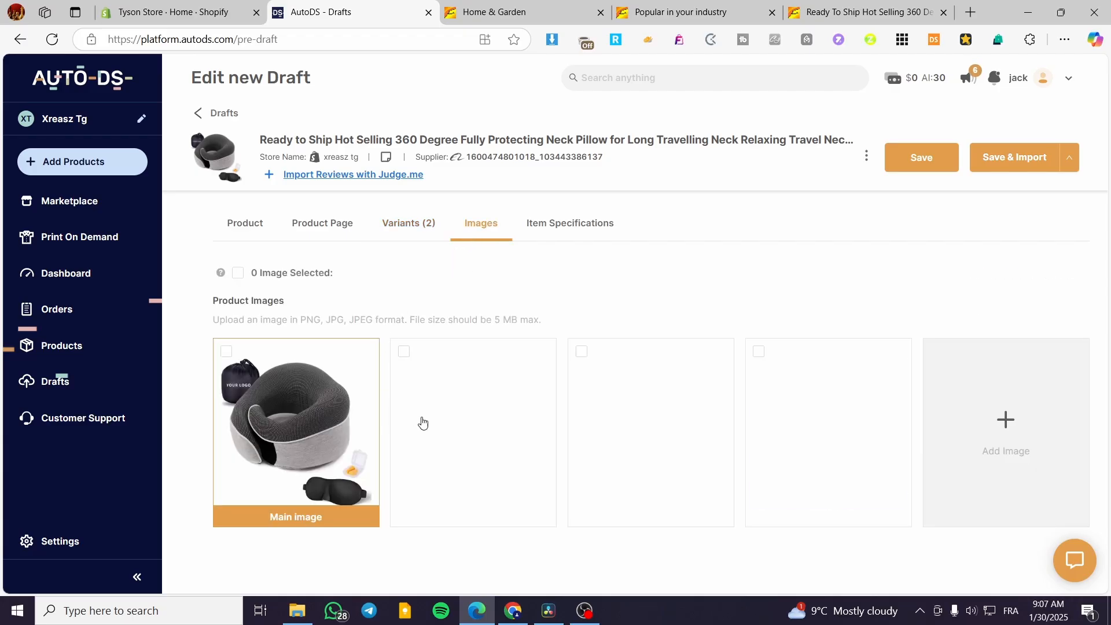
# Step: Check the images and item specifications, then Save & Import the neck pillow to the store
pyautogui.moveTo(417, 359)
pyautogui.moveTo(794, 416)
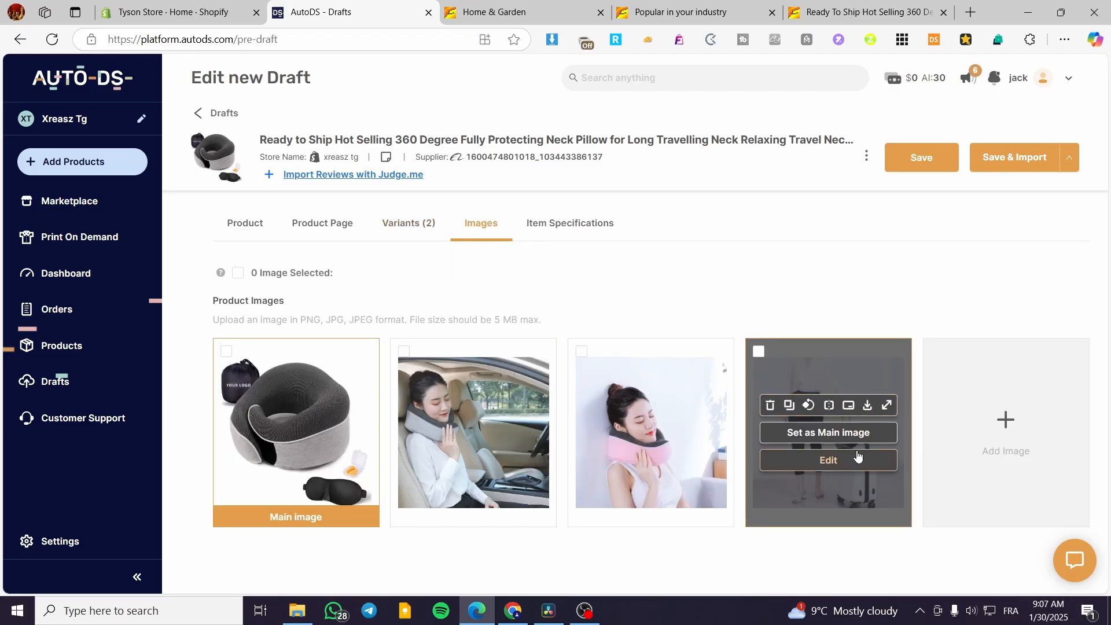
pyautogui.moveTo(339, 405)
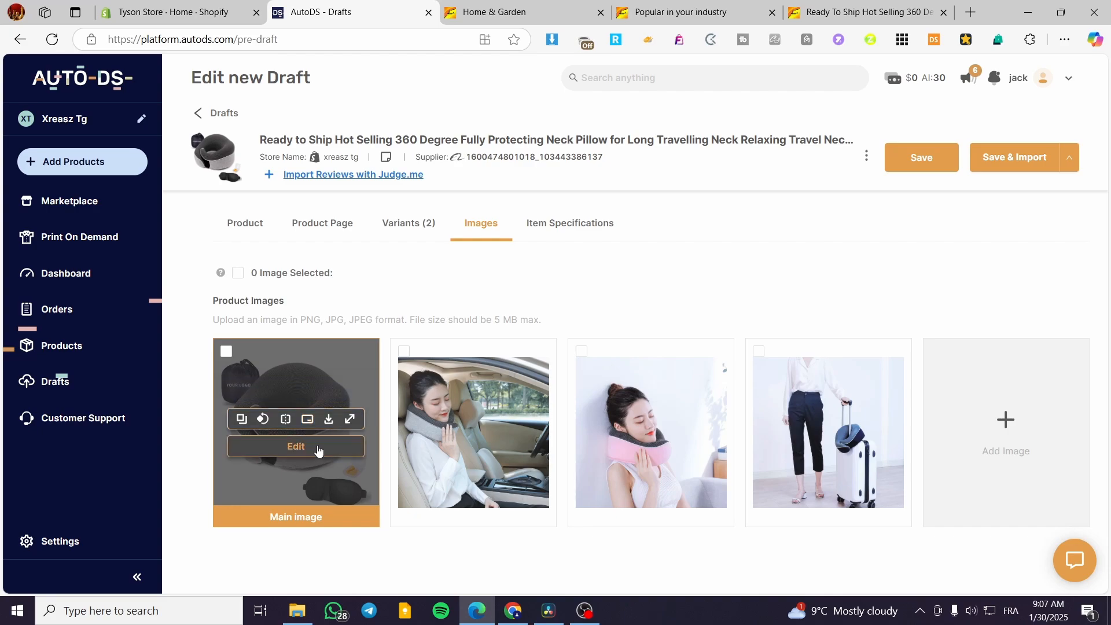
pyautogui.click(570, 231)
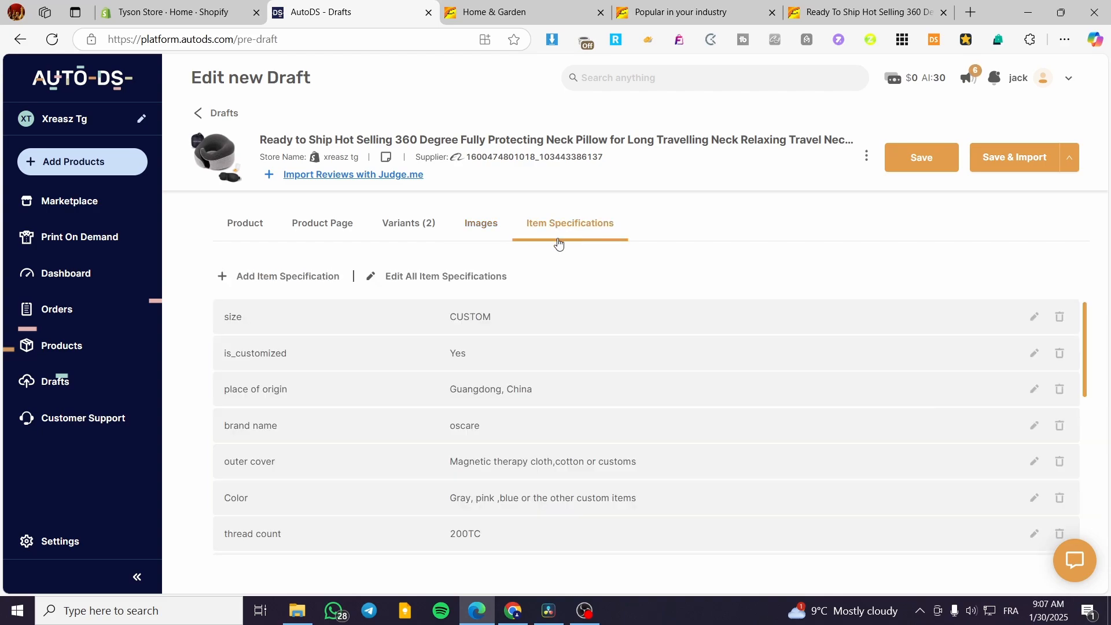
pyautogui.scroll(-10, 556, 405)
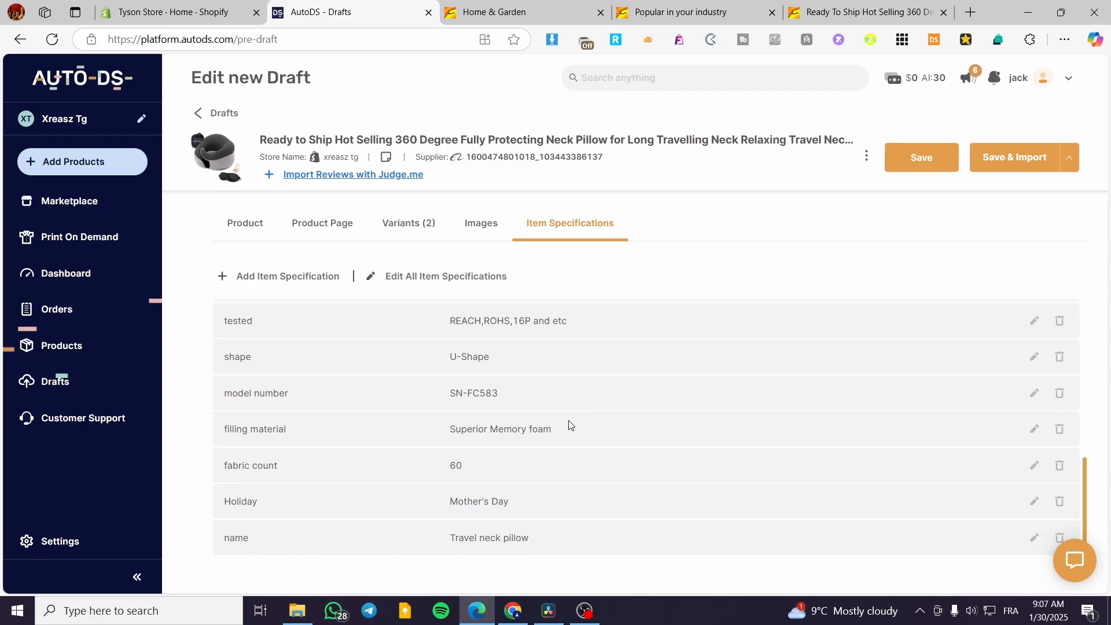
pyautogui.scroll(10, 338, 480)
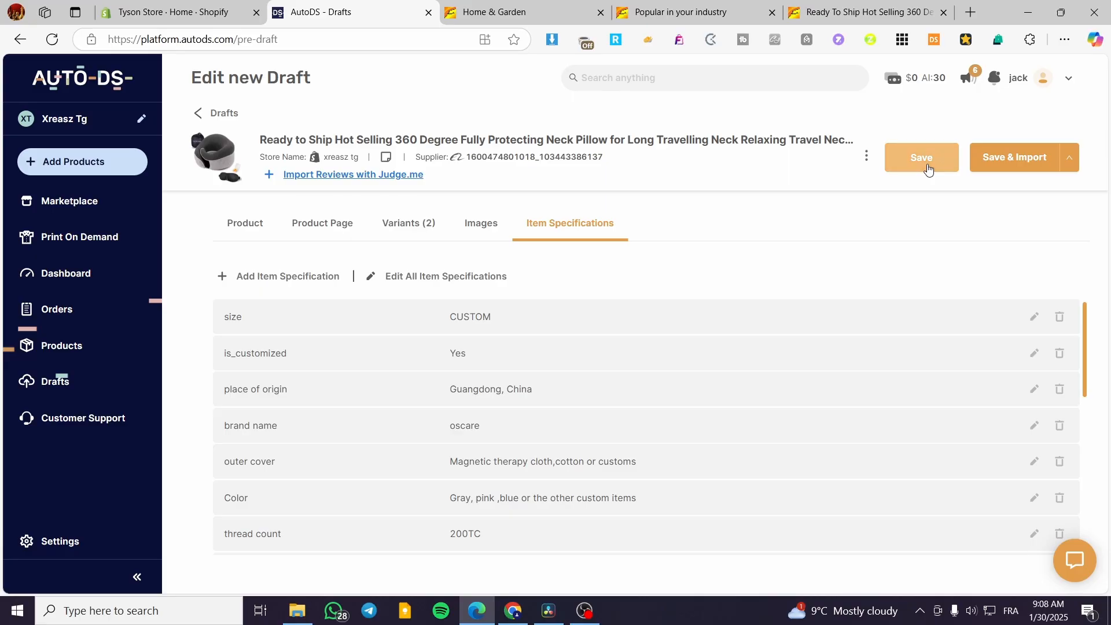
pyautogui.click(1032, 166)
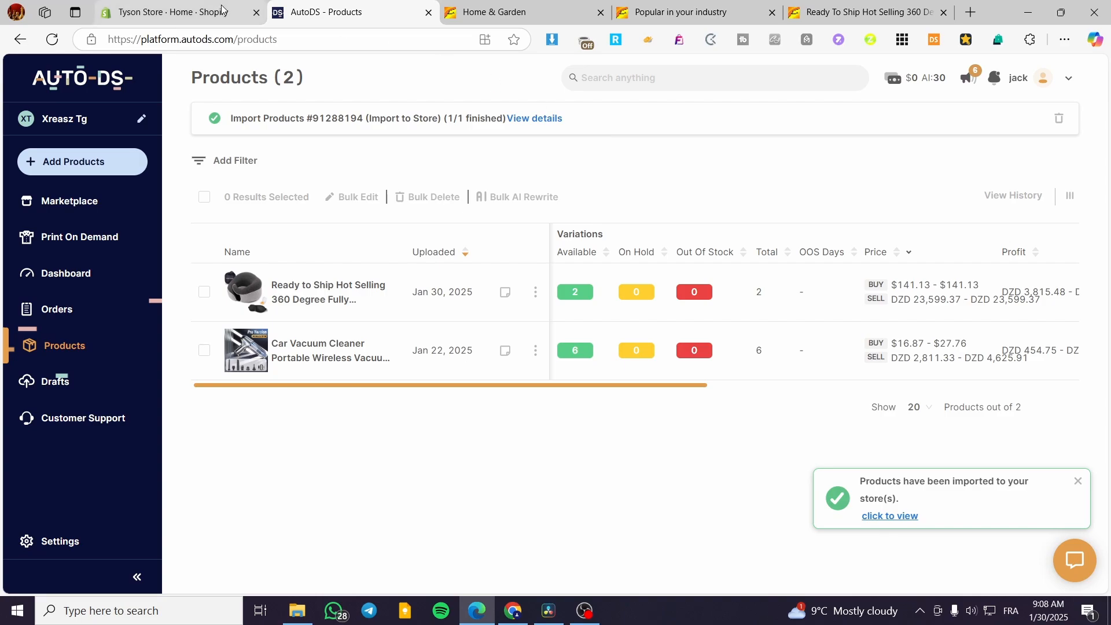
# Step: Dismiss the import success notice once Products lists the neck pillow with 2 variants
pyautogui.click(1076, 489)
# Step: Open the imported neck pillow's product page in the Shopify admin
pyautogui.click(159, 3)
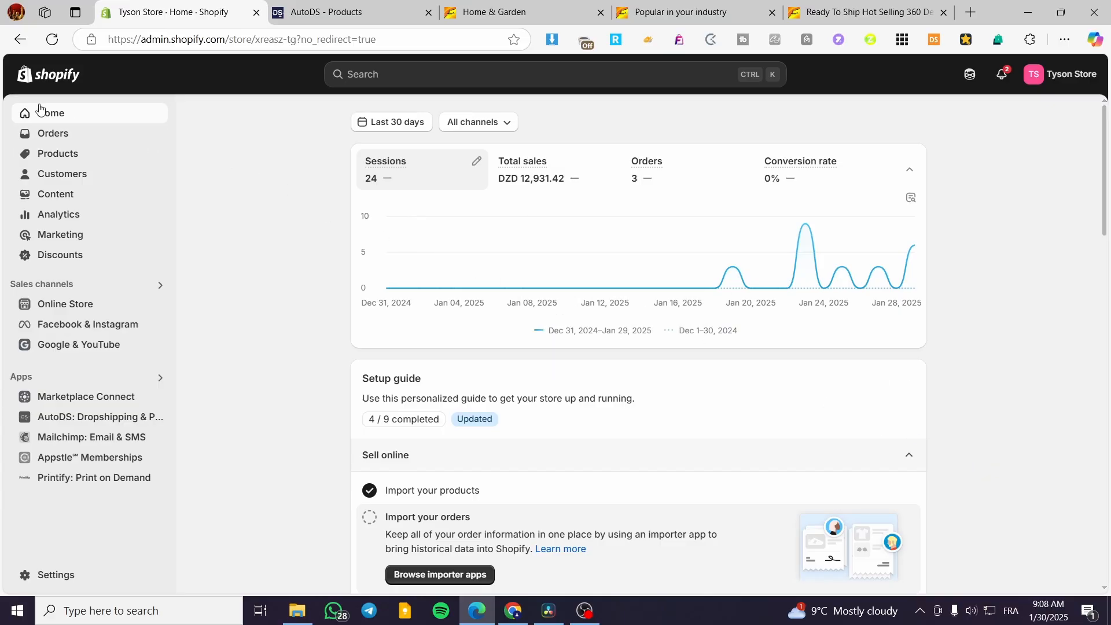
pyautogui.click(59, 154)
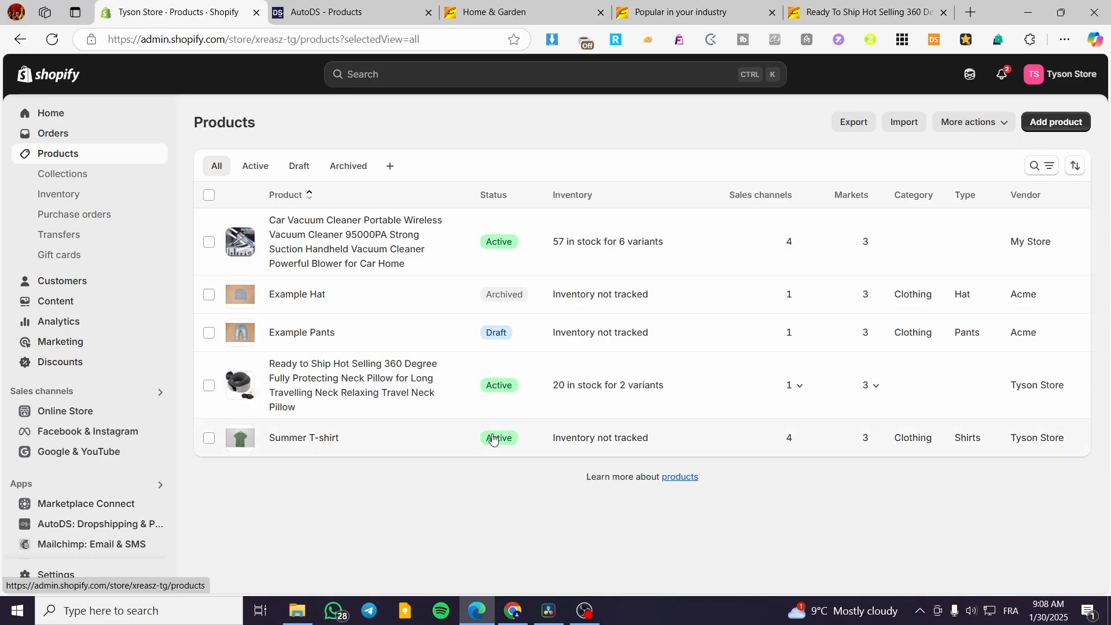
pyautogui.click(356, 378)
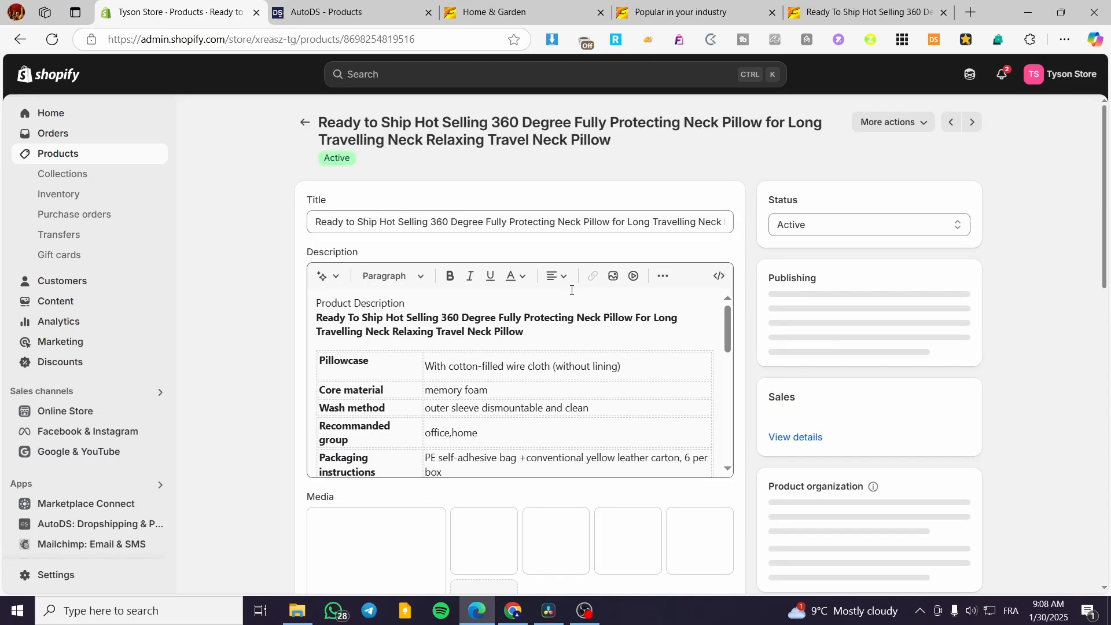
pyautogui.click(316, 9)
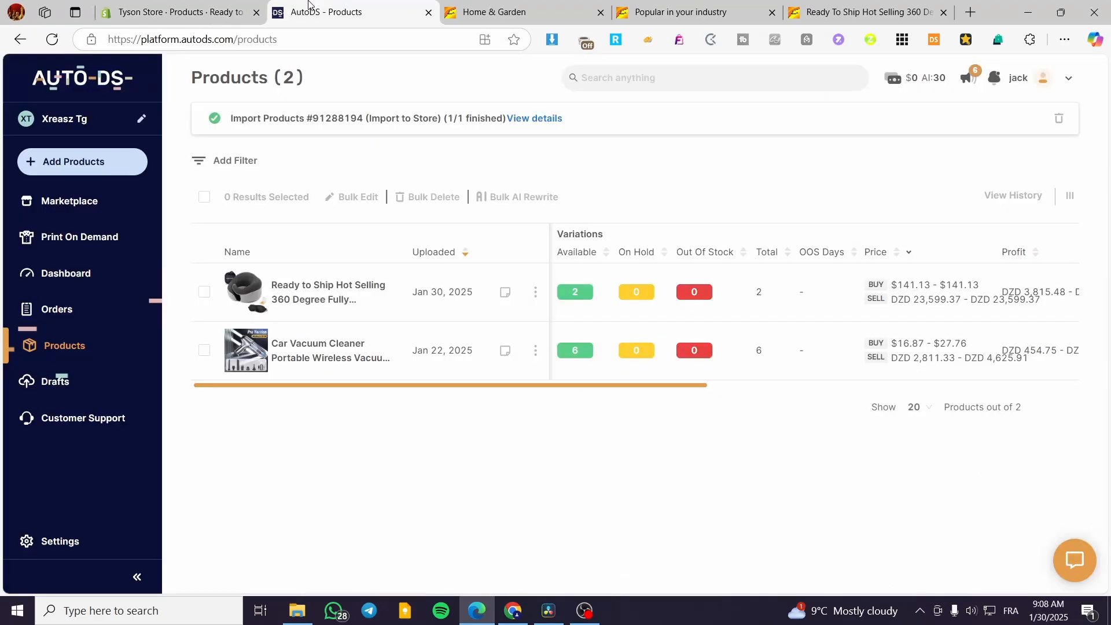
pyautogui.click(492, 8)
pyautogui.scroll(15, 254, 246)
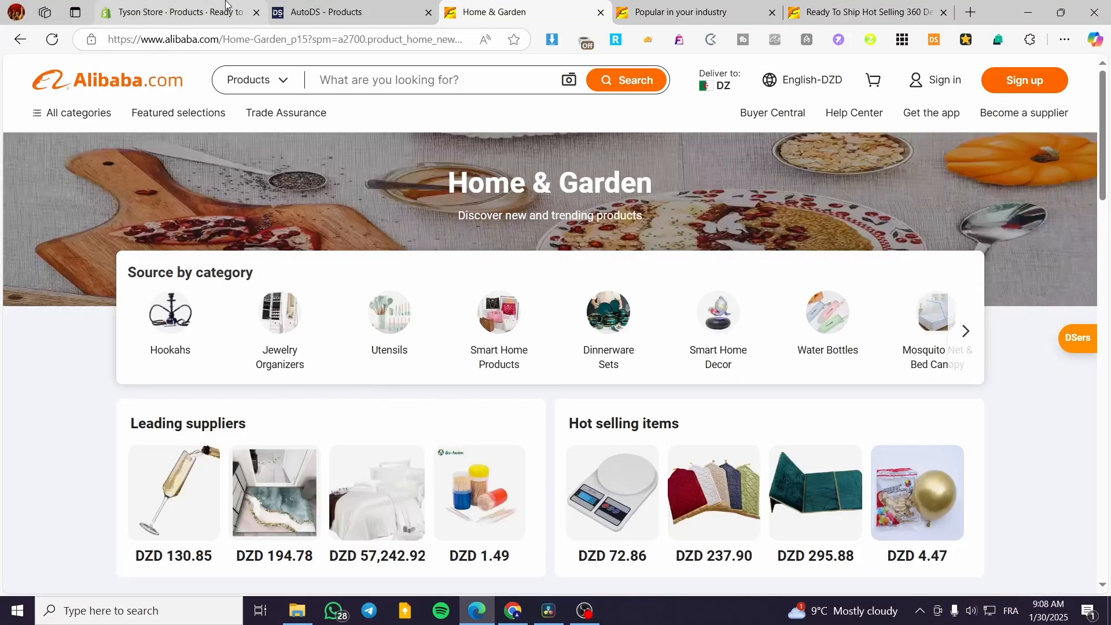
pyautogui.click(215, 7)
# Step: Scroll the Shopify product page to confirm Active status and Pink and Dark Gray variants
pyautogui.scroll(-10, 517, 406)
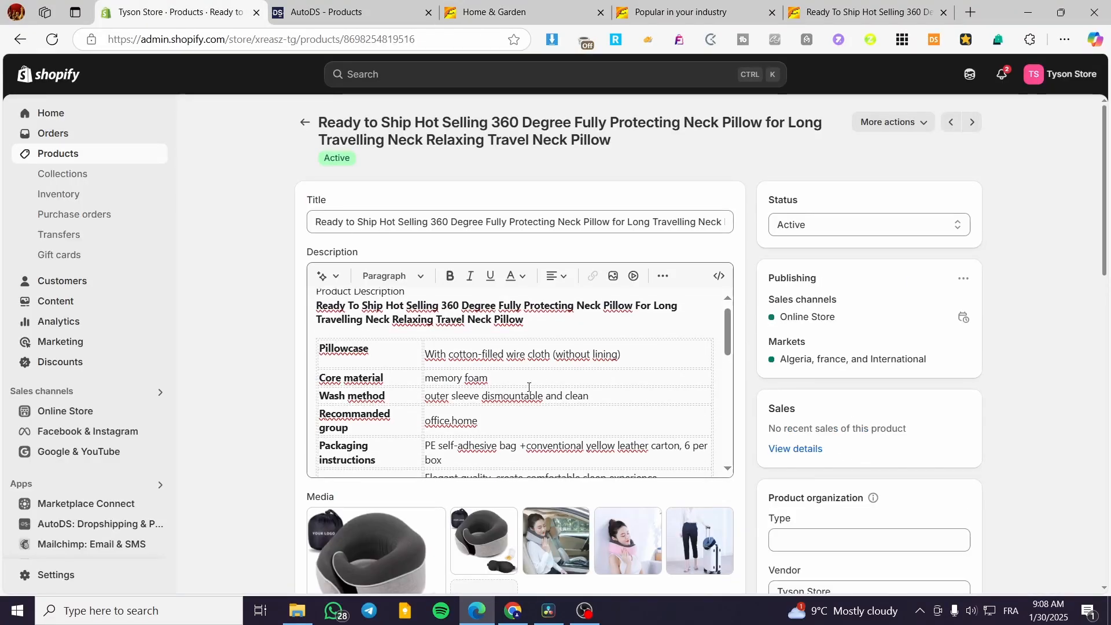
pyautogui.scroll(-8, 431, 523)
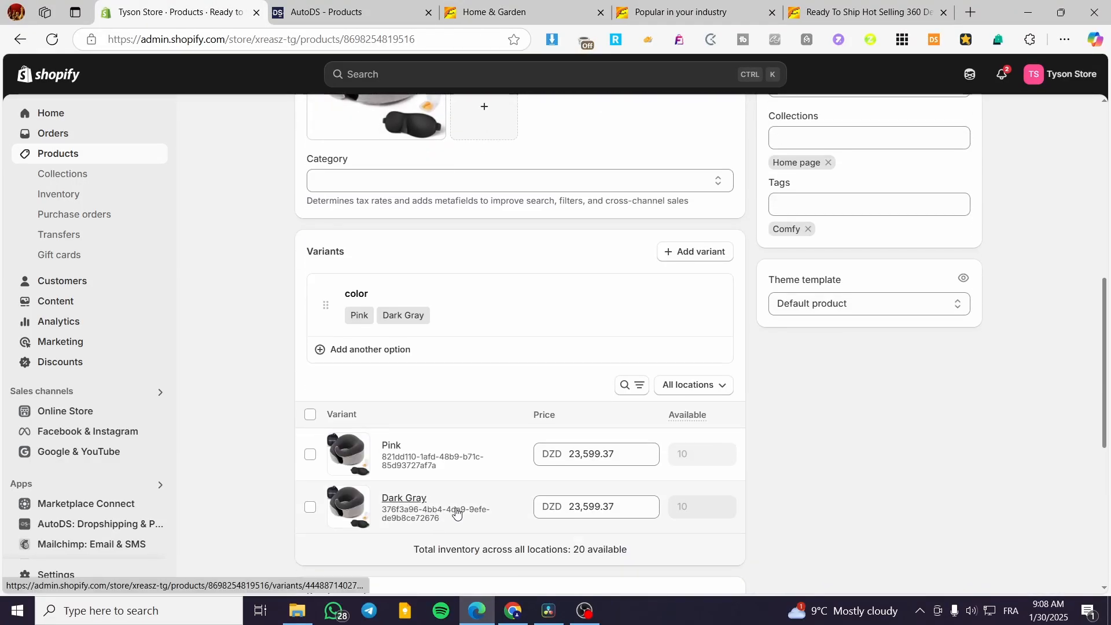
pyautogui.click(317, 10)
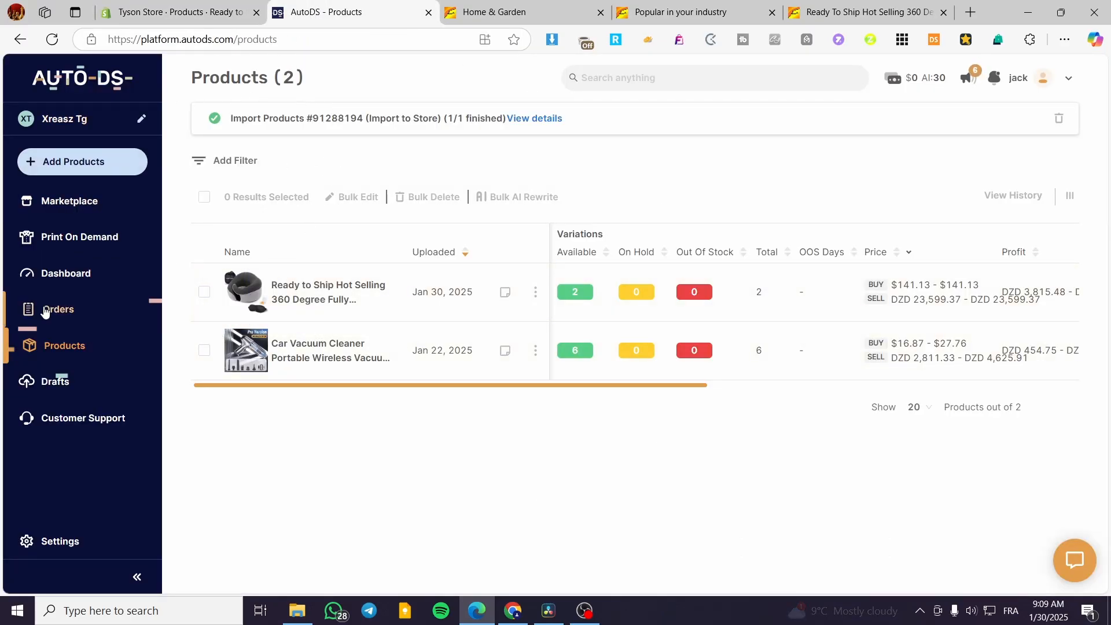
pyautogui.click(214, 7)
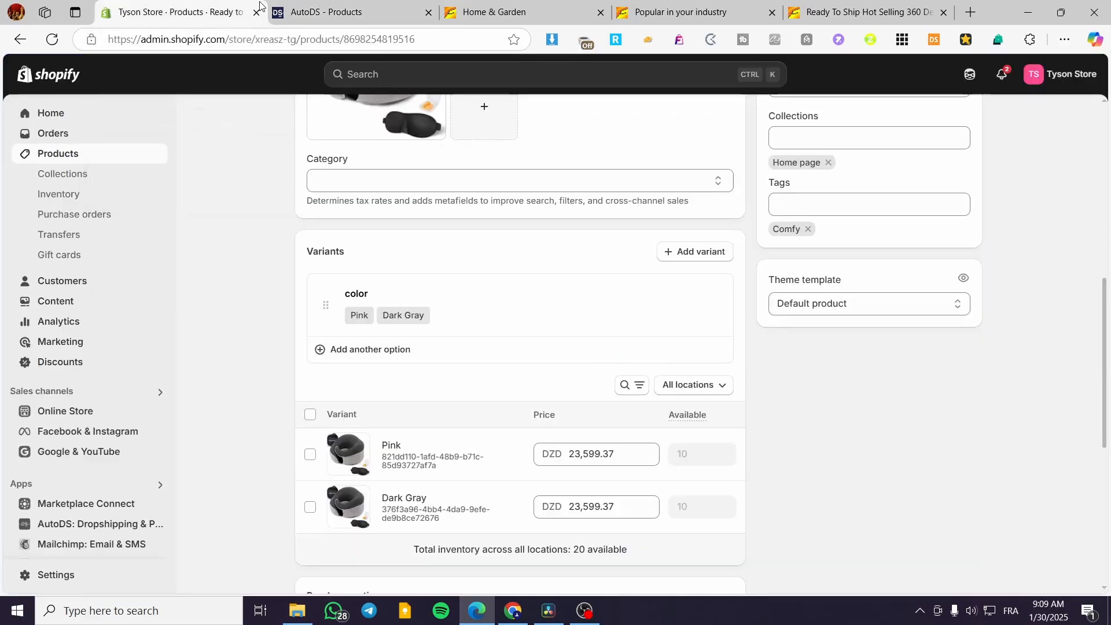
pyautogui.click(335, 11)
pyautogui.click(185, 11)
pyautogui.scroll(-7, 432, 521)
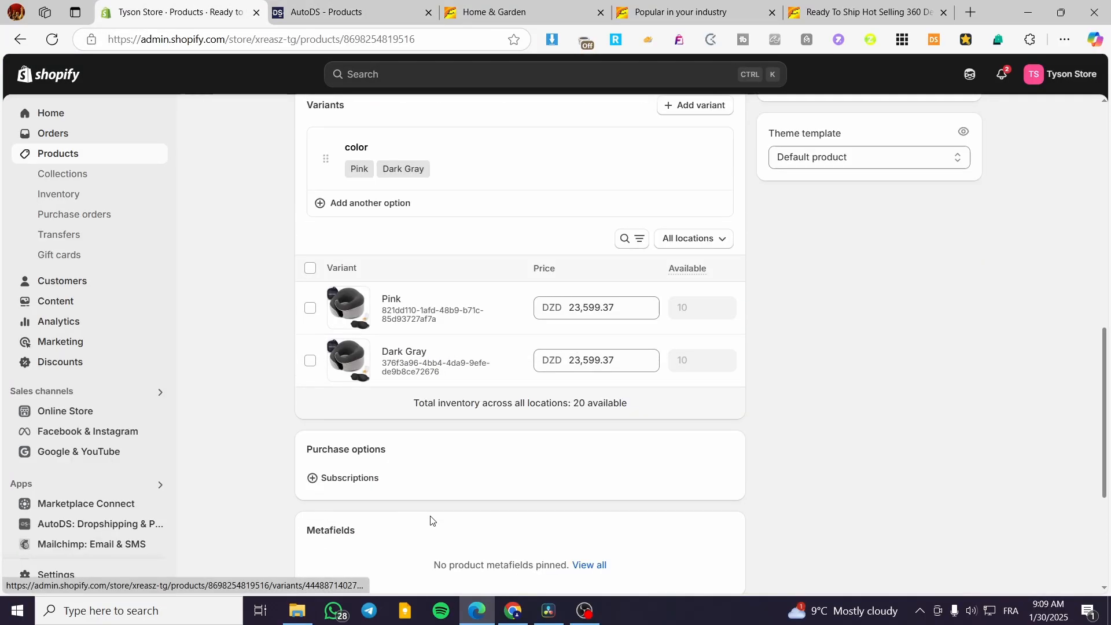
pyautogui.scroll(14, 444, 523)
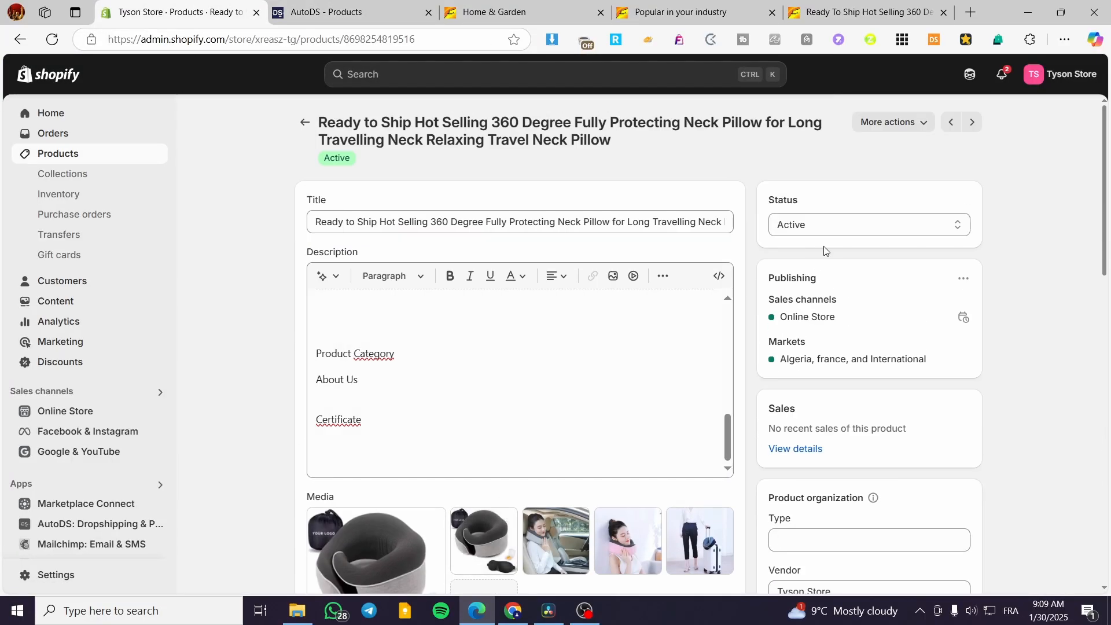
pyautogui.click(925, 123)
pyautogui.click(895, 201)
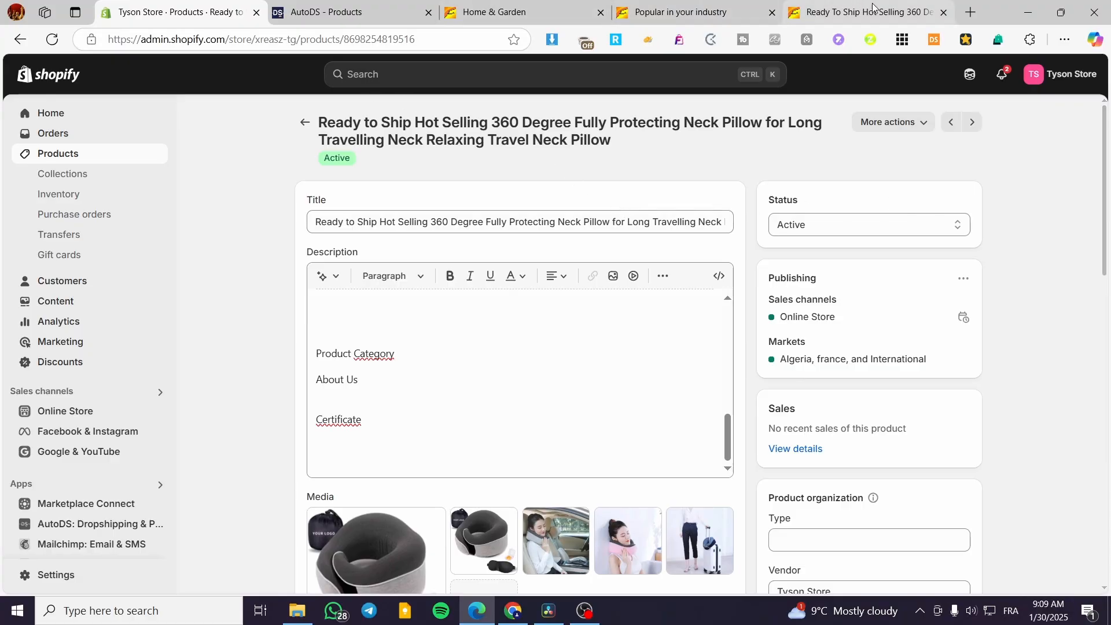
# Step: Preview the neck pillow storefront page, checking its DZD 23,599.37 price and color options
pyautogui.click(927, 123)
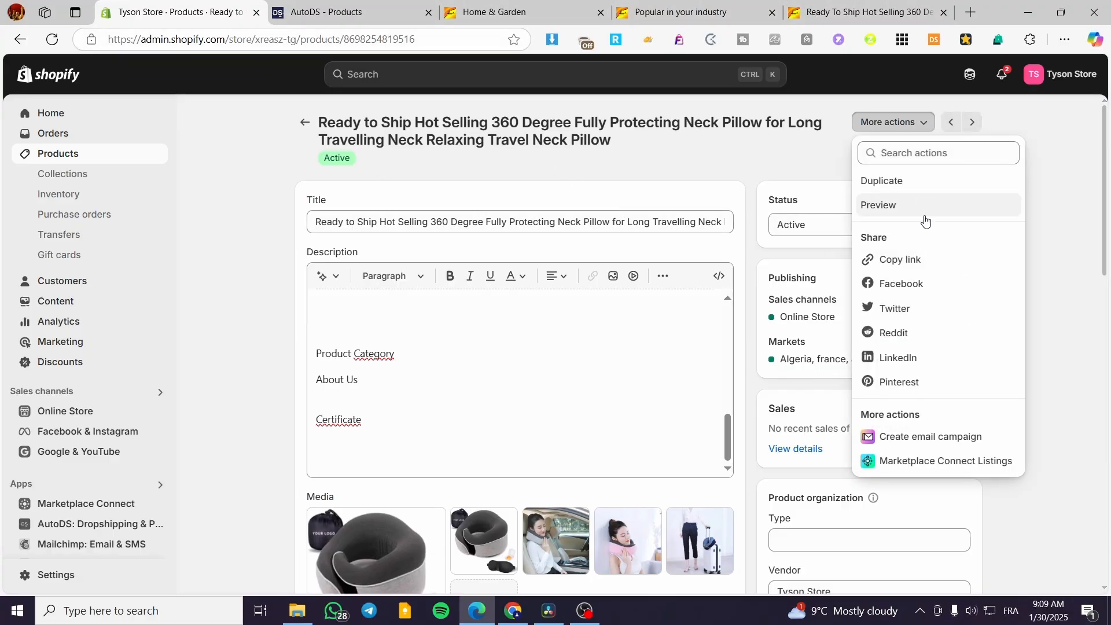
pyautogui.click(928, 207)
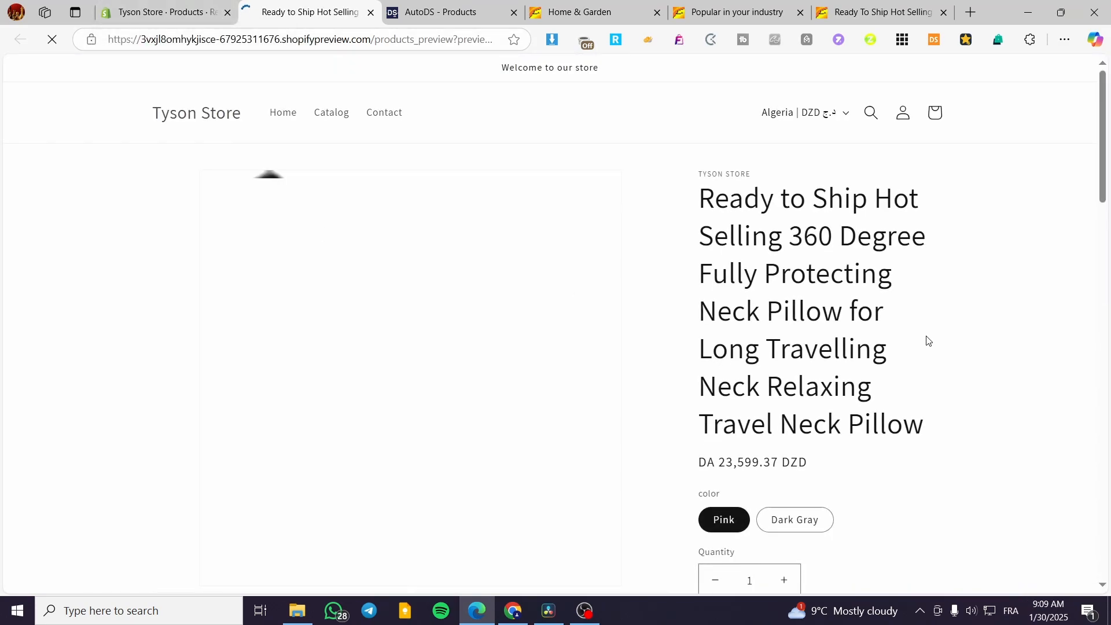
pyautogui.scroll(-5, 914, 343)
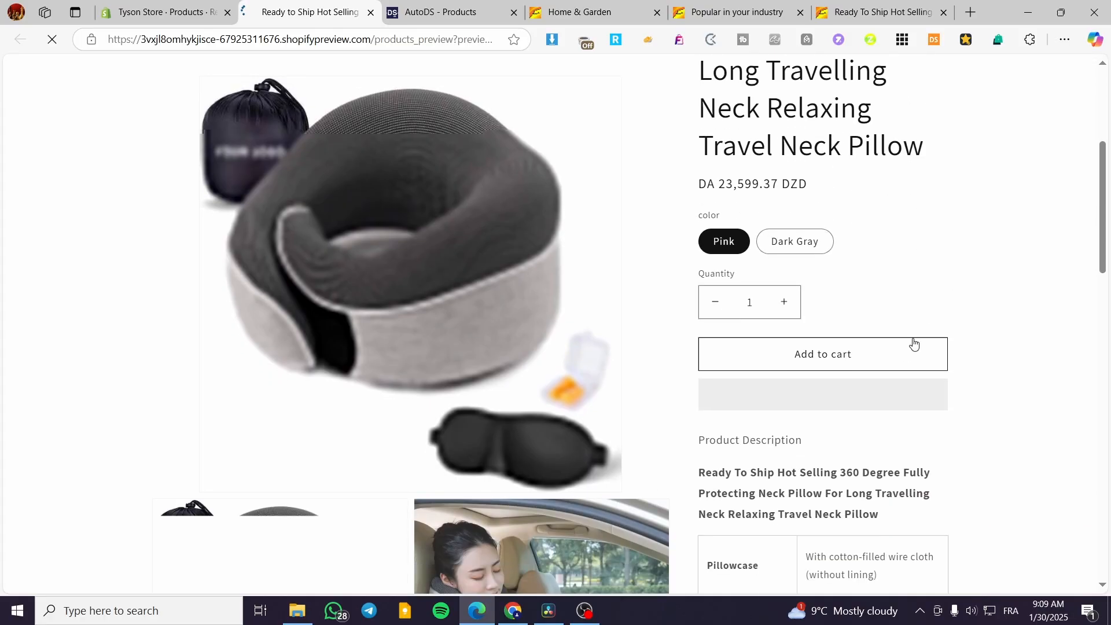
pyautogui.scroll(-4, 1045, 331)
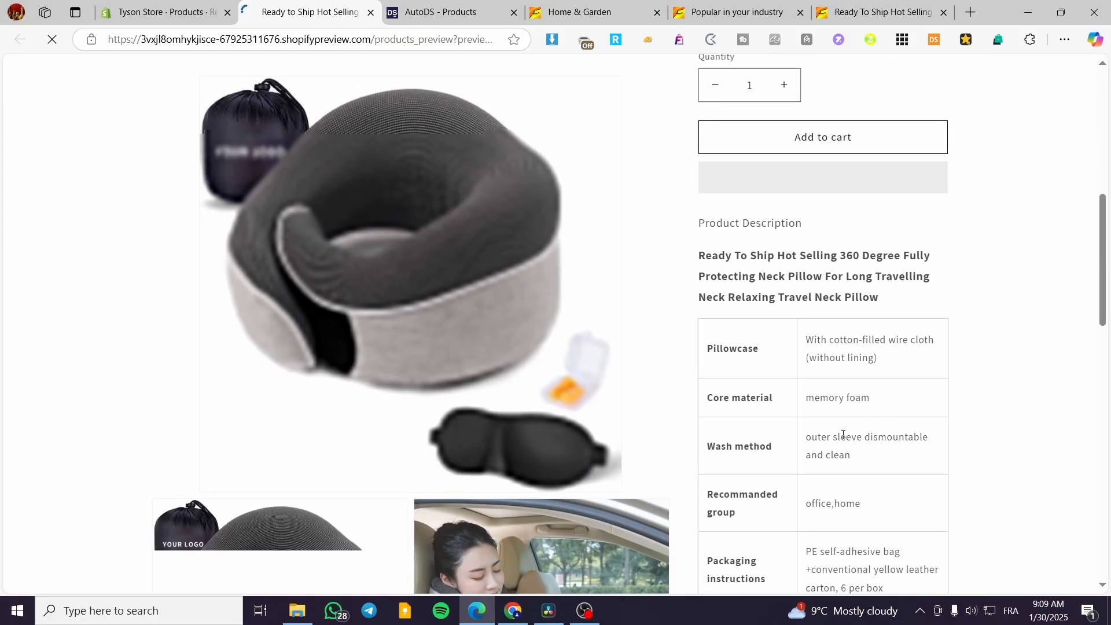
pyautogui.scroll(-14, 843, 434)
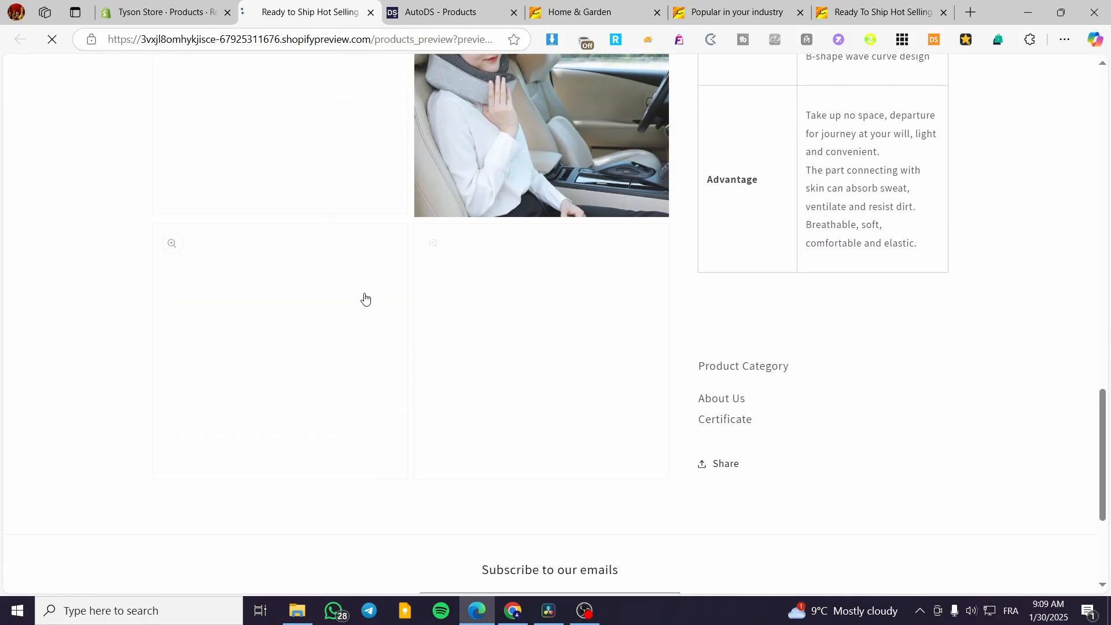
pyautogui.scroll(-1, 873, 347)
pyautogui.scroll(5, 686, 367)
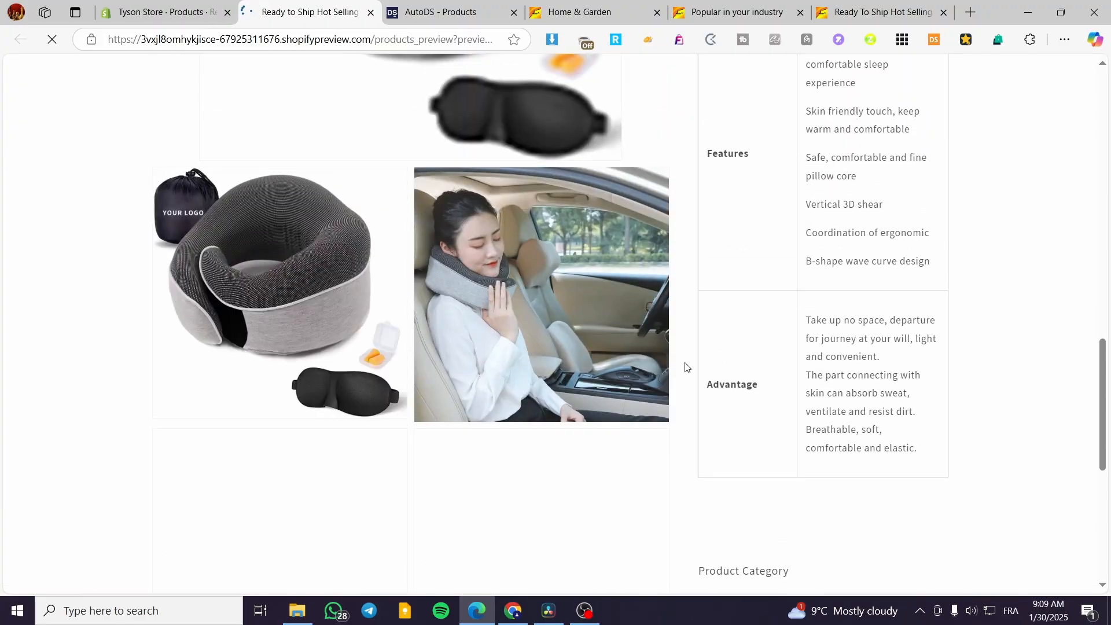
pyautogui.scroll(-5, 685, 366)
pyautogui.scroll(20, 772, 357)
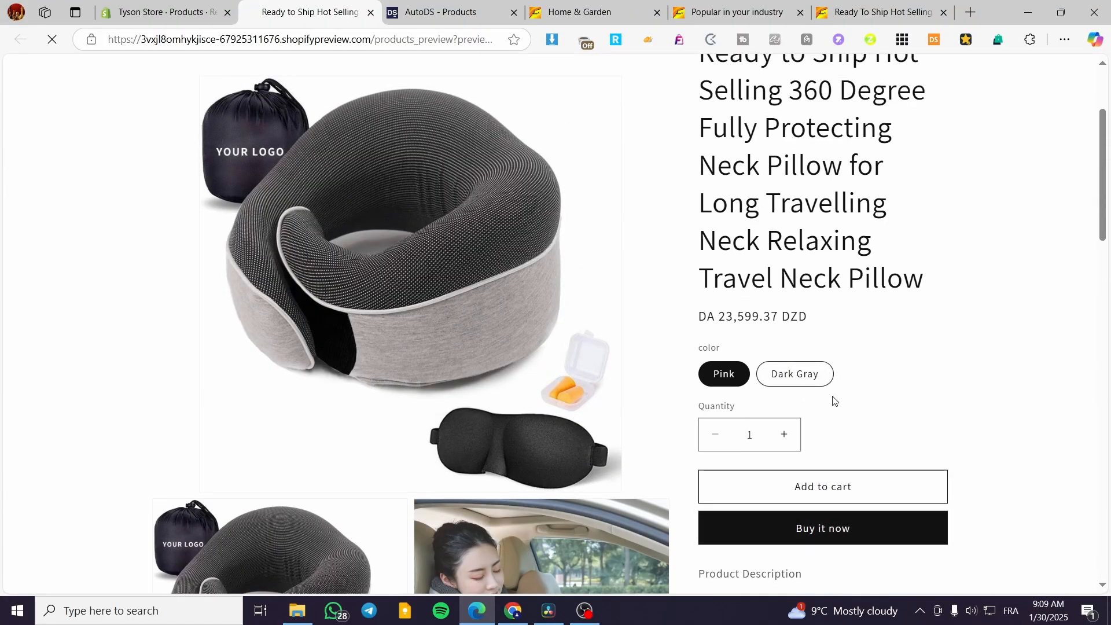
pyautogui.scroll(3, 834, 400)
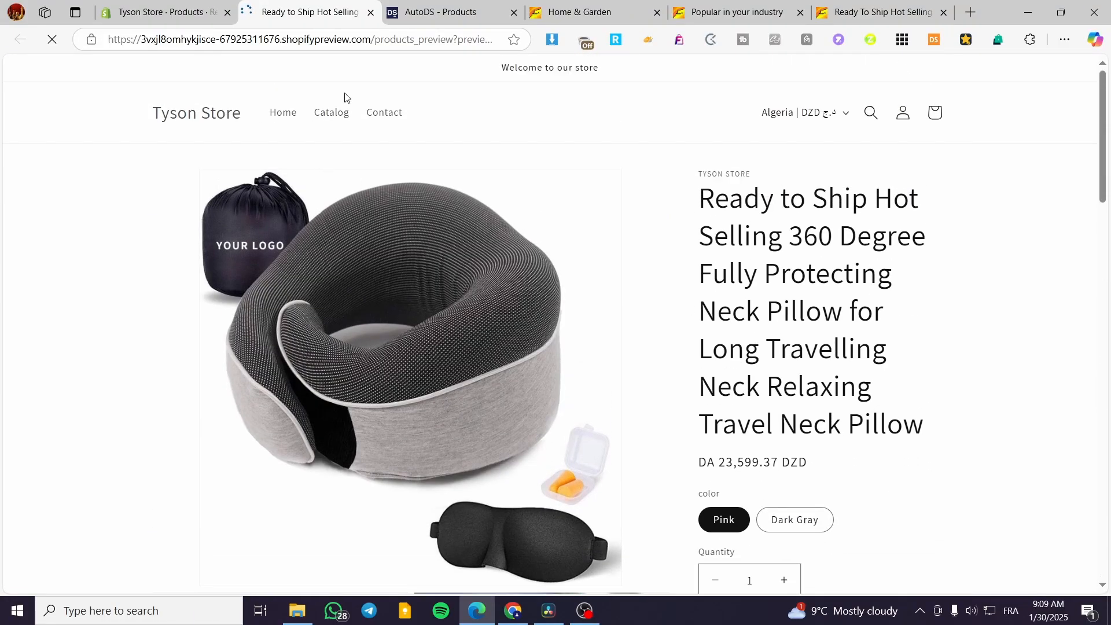
pyautogui.click(370, 13)
# Step: Return to AutoDS Products and look at the store selector without changing it
pyautogui.click(274, 14)
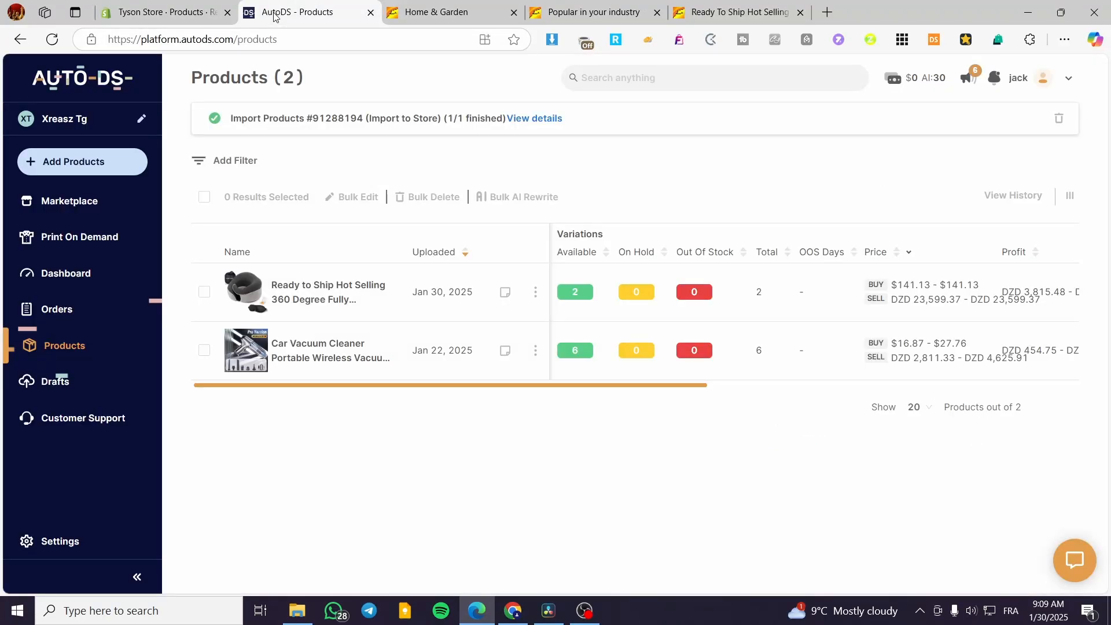
pyautogui.click(56, 119)
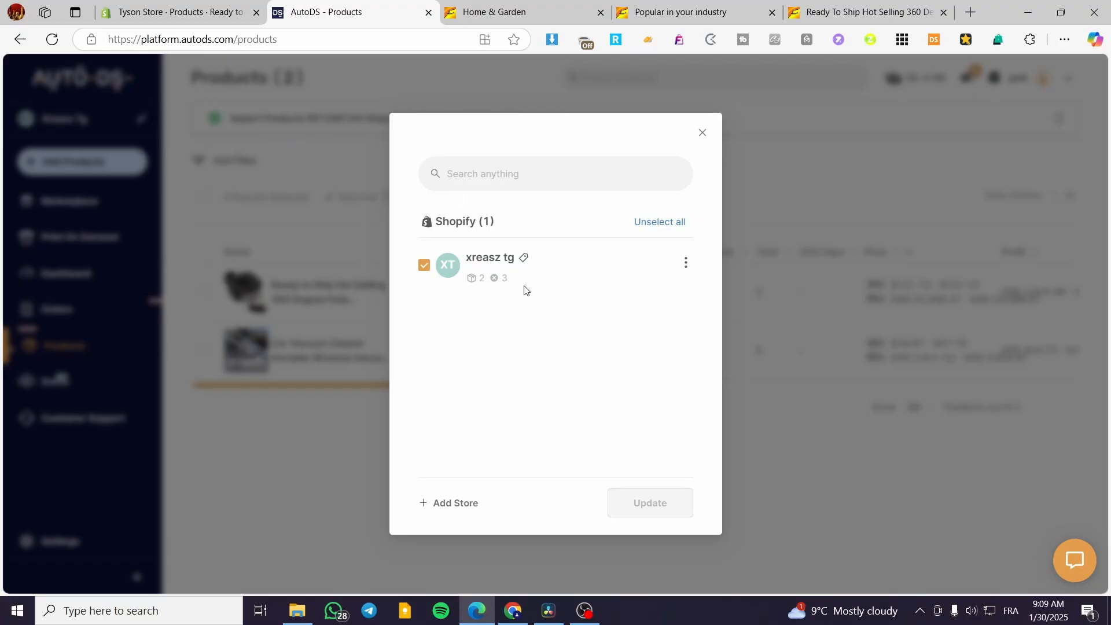
pyautogui.click(704, 133)
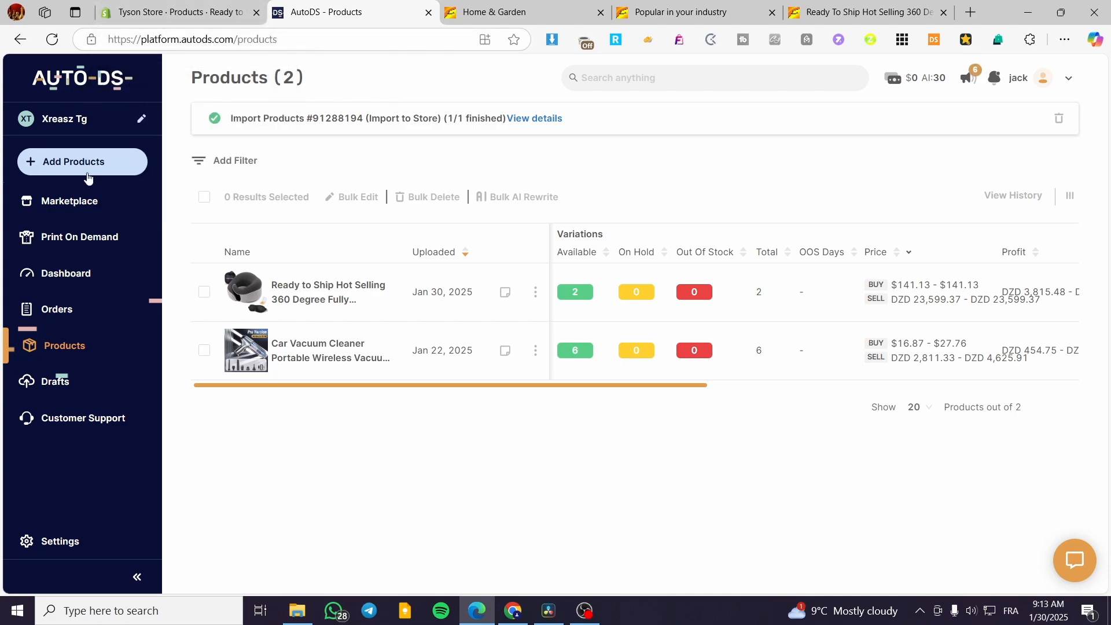
# Step: Open the Single Product import dialog, browsing AutoDS Finder and the Supplier Source list
pyautogui.click(81, 162)
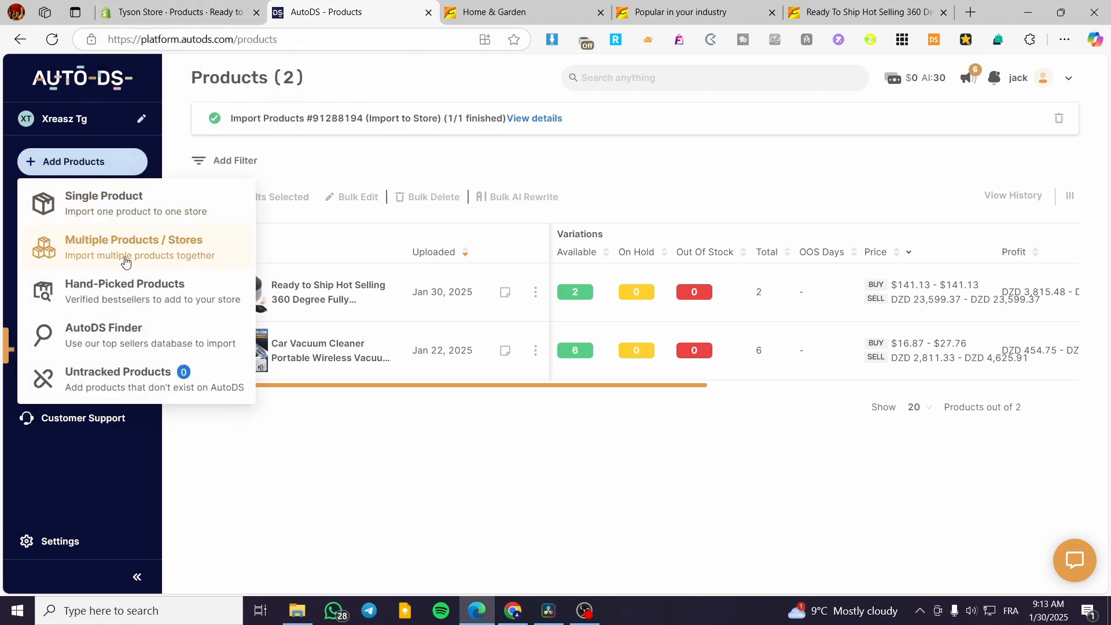
pyautogui.click(125, 260)
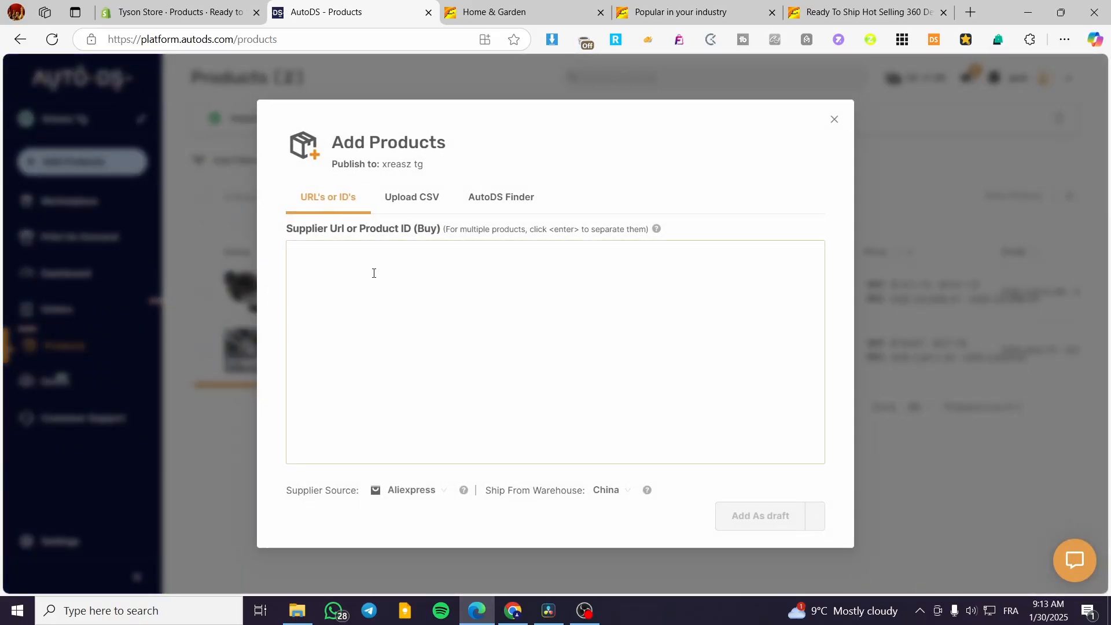
pyautogui.click(504, 196)
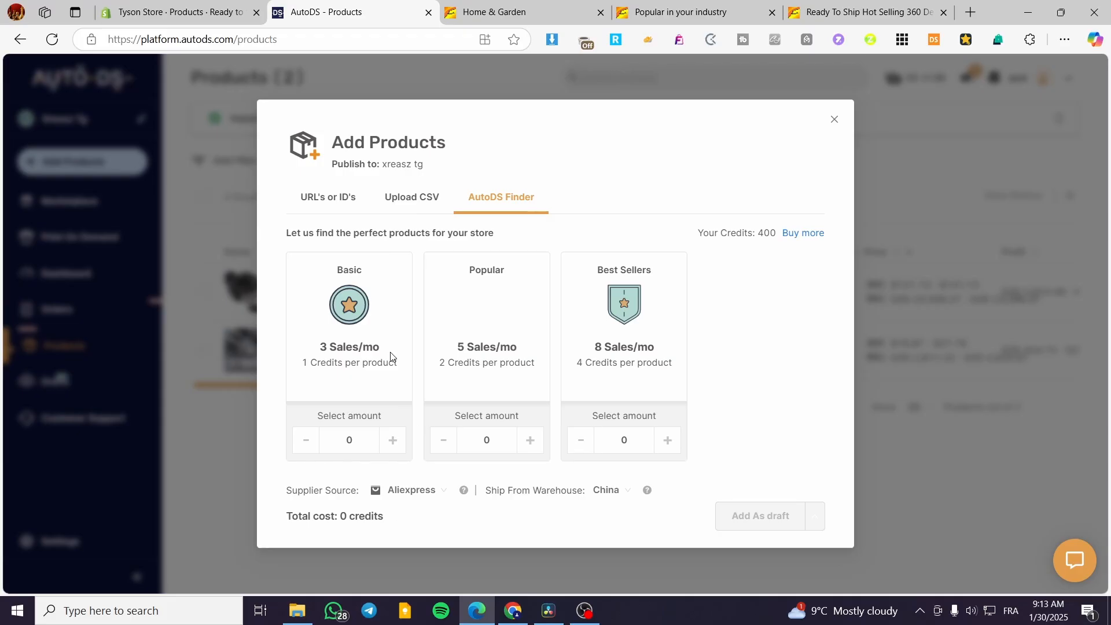
pyautogui.click(342, 198)
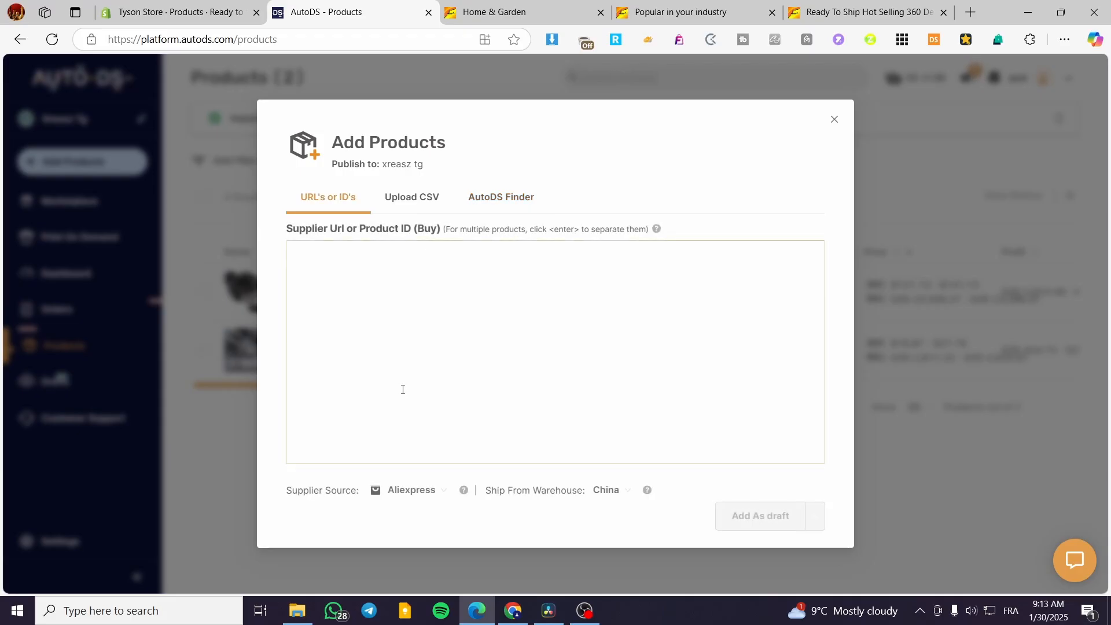
pyautogui.click(444, 494)
pyautogui.click(400, 492)
pyautogui.click(399, 308)
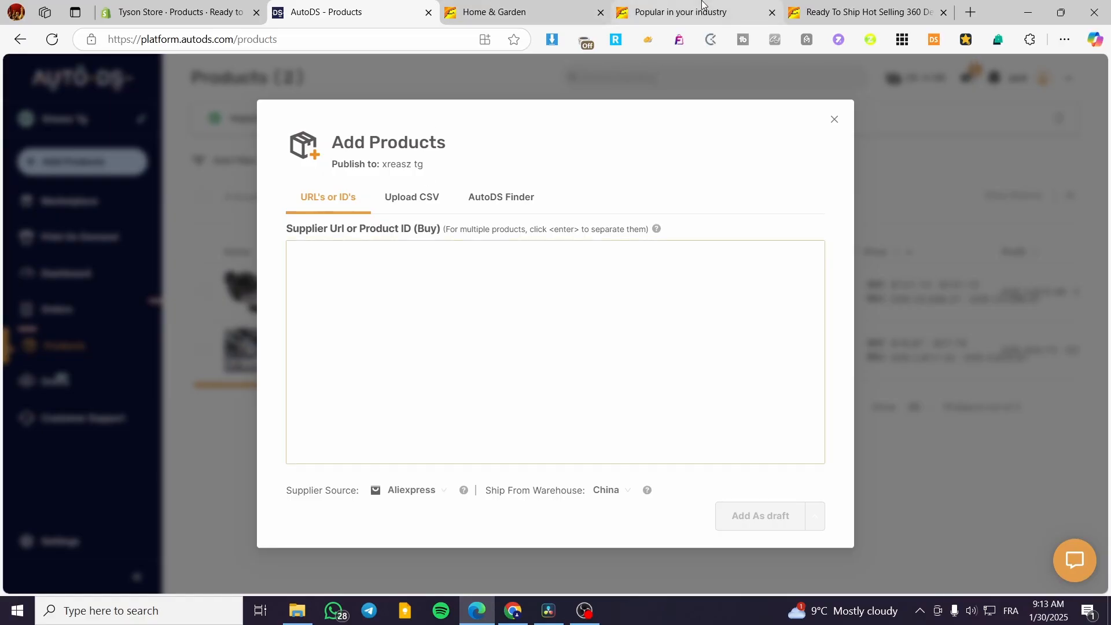
pyautogui.click(840, 5)
# Step: Copy the Alibaba neck pillow URL into the AutoDS Add Products box
pyautogui.click(389, 40)
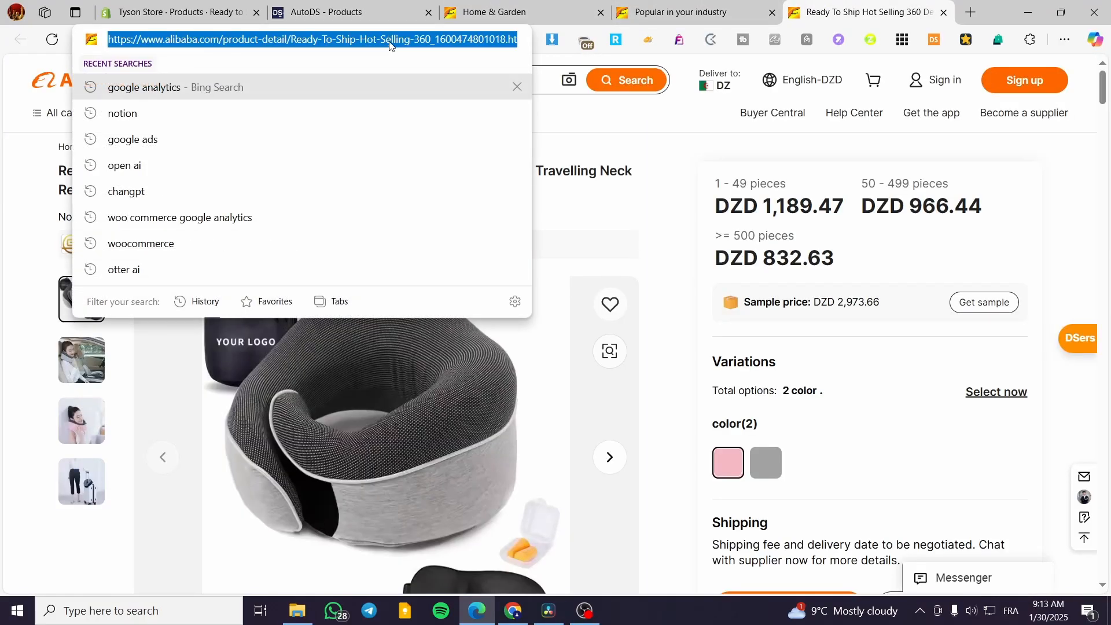
pyautogui.hotkey('ctrl', 'c')
pyautogui.click(348, 11)
pyautogui.hotkey('ctrl', 'v')
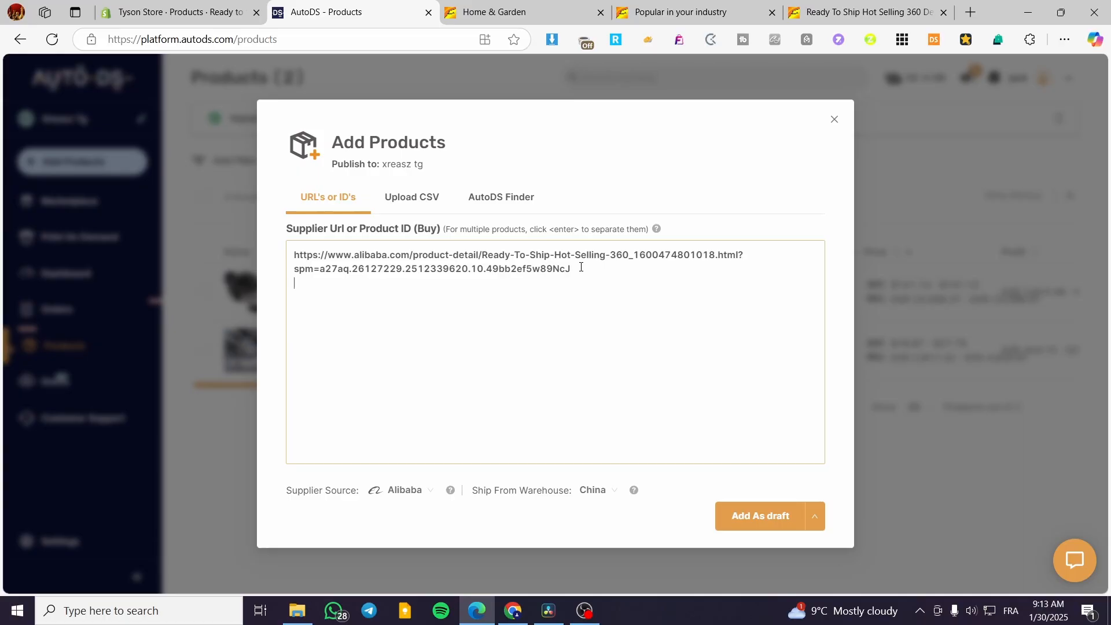
# Step: Add the Custom Logo 1L stainless steel bottle URL as a second line and submit both as drafts
pyautogui.click(695, 12)
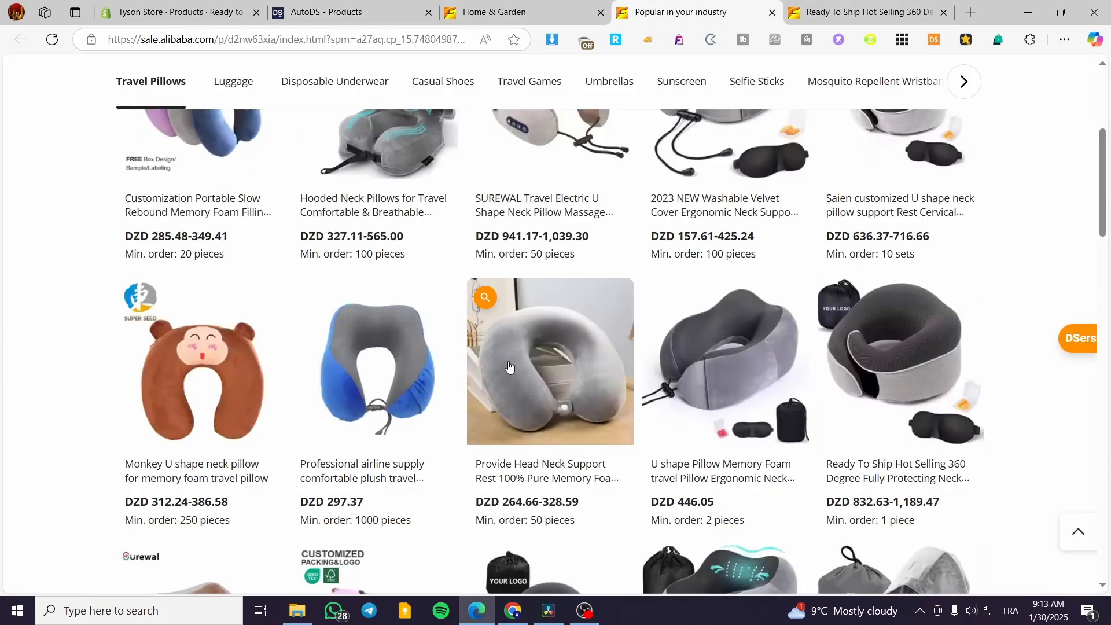
pyautogui.scroll(3, 509, 366)
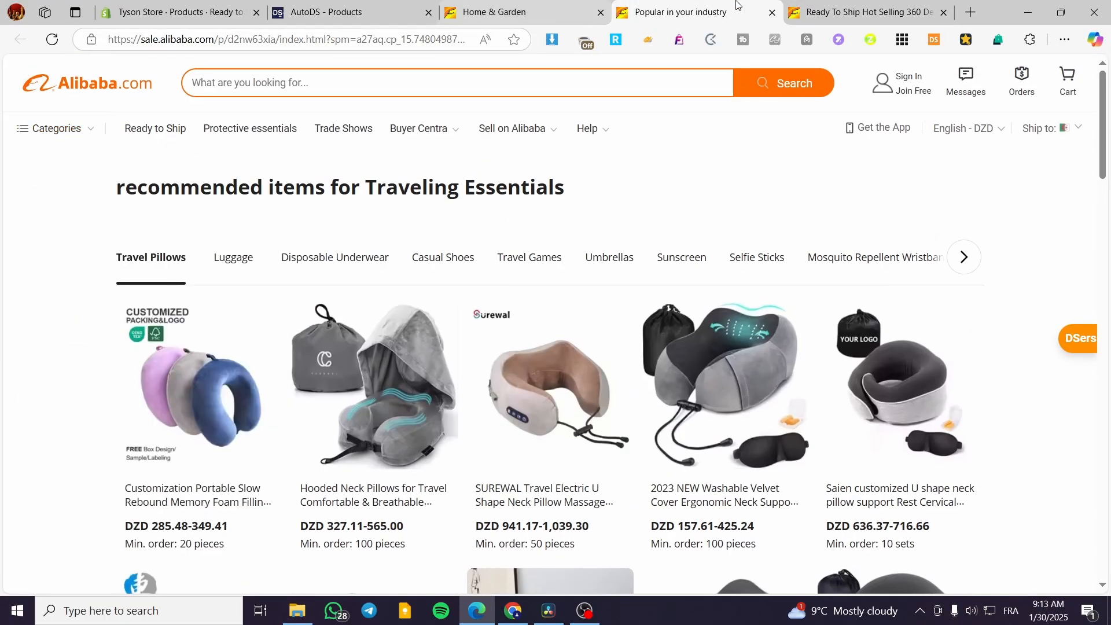
pyautogui.click(772, 12)
pyautogui.click(773, 13)
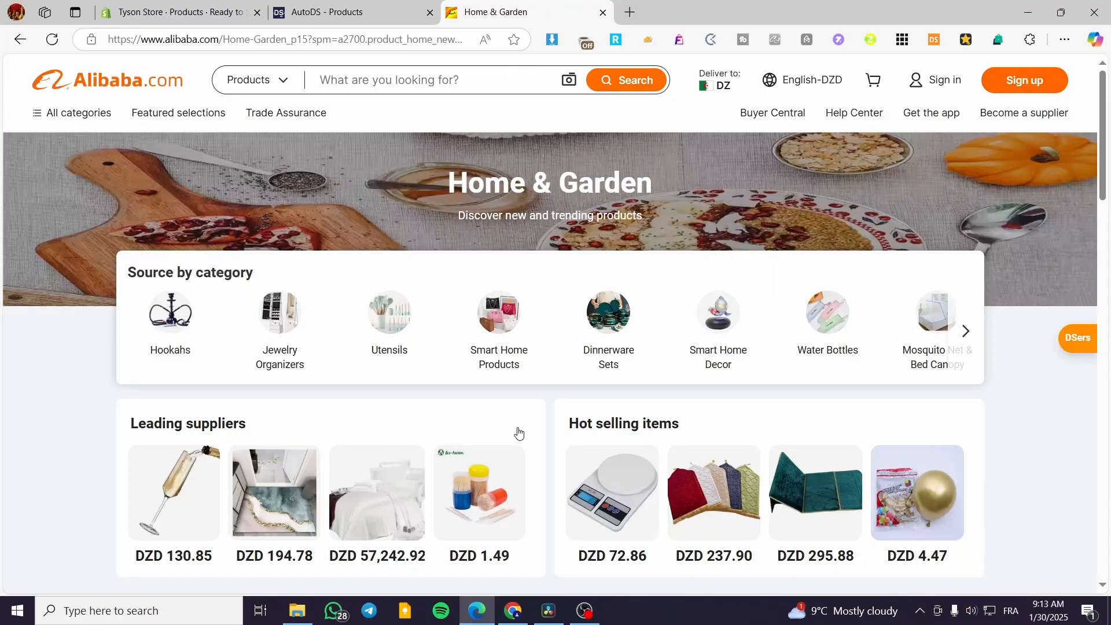
pyautogui.scroll(-5, 519, 433)
pyautogui.click(480, 438)
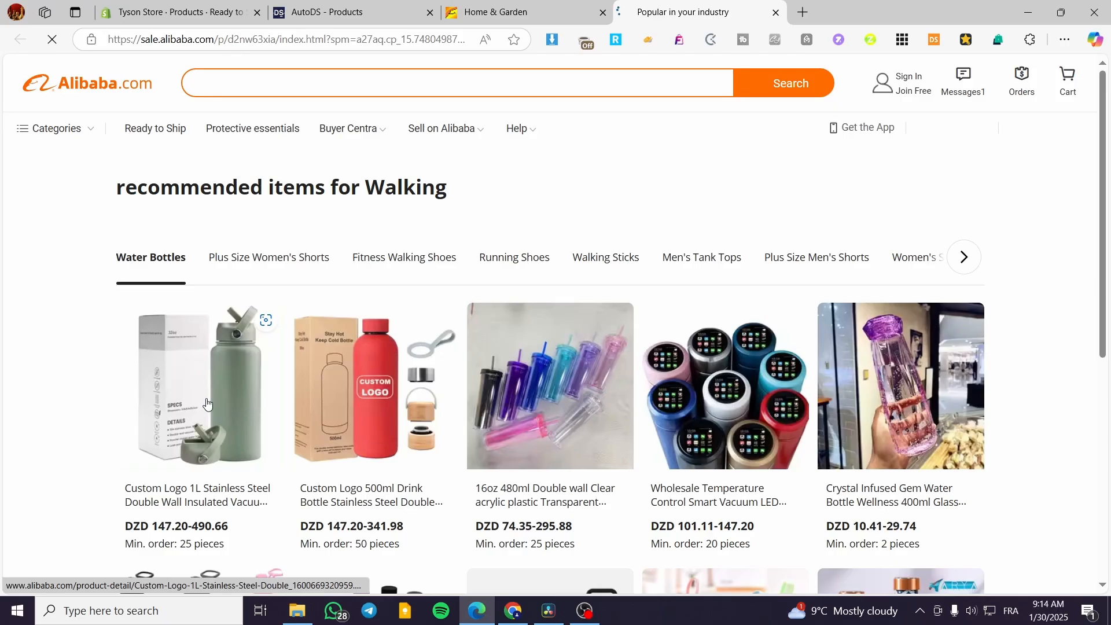
pyautogui.click(721, 498)
pyautogui.click(405, 39)
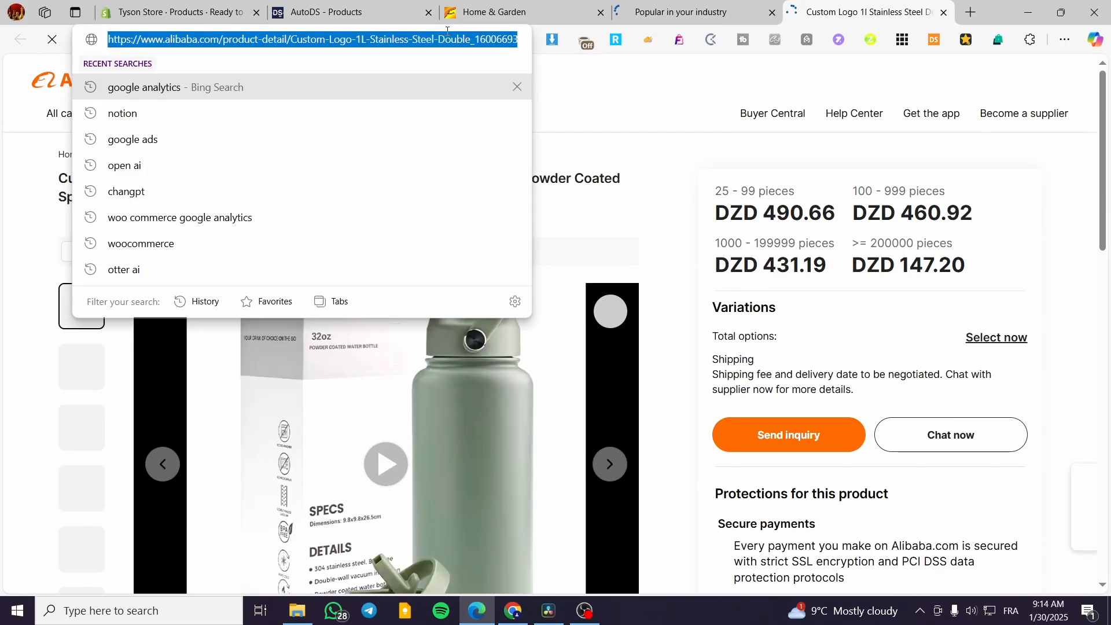
pyautogui.click(328, 12)
pyautogui.hotkey('ctrl', 'v')
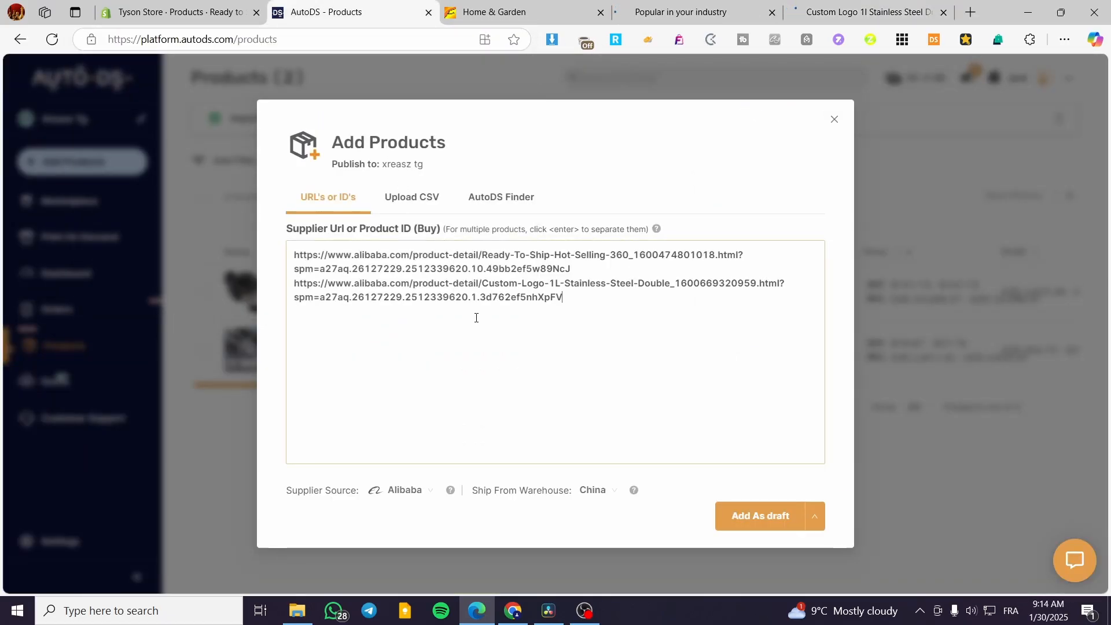
pyautogui.click(760, 517)
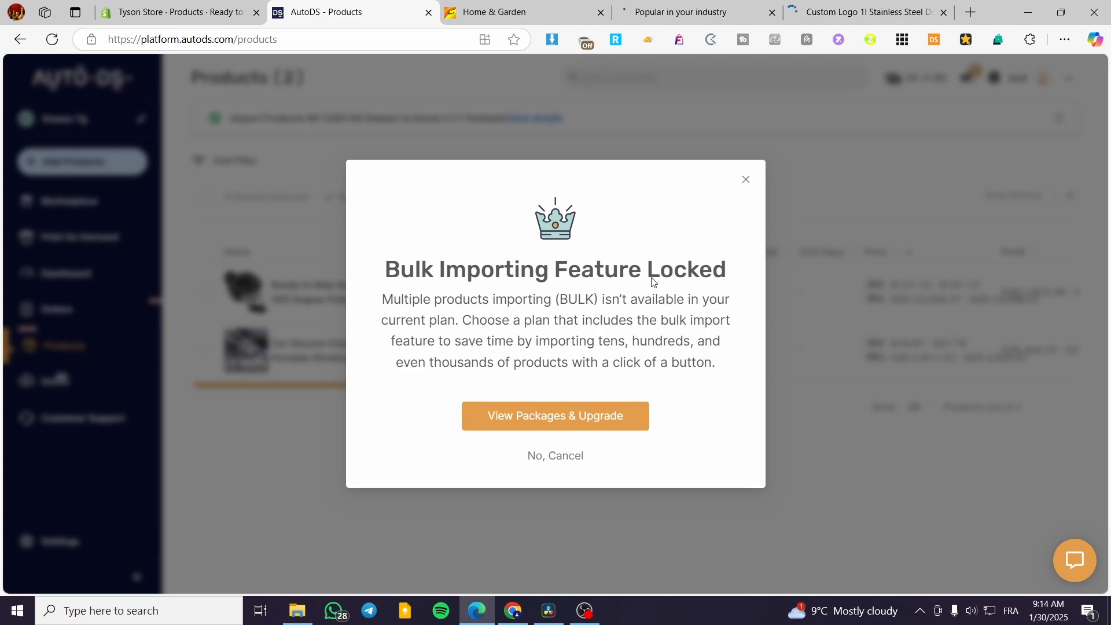
# Step: Dismiss the lock notice and browse the Multiple Products CSV, AutoDS Finder and Supplier Source options
pyautogui.click(747, 180)
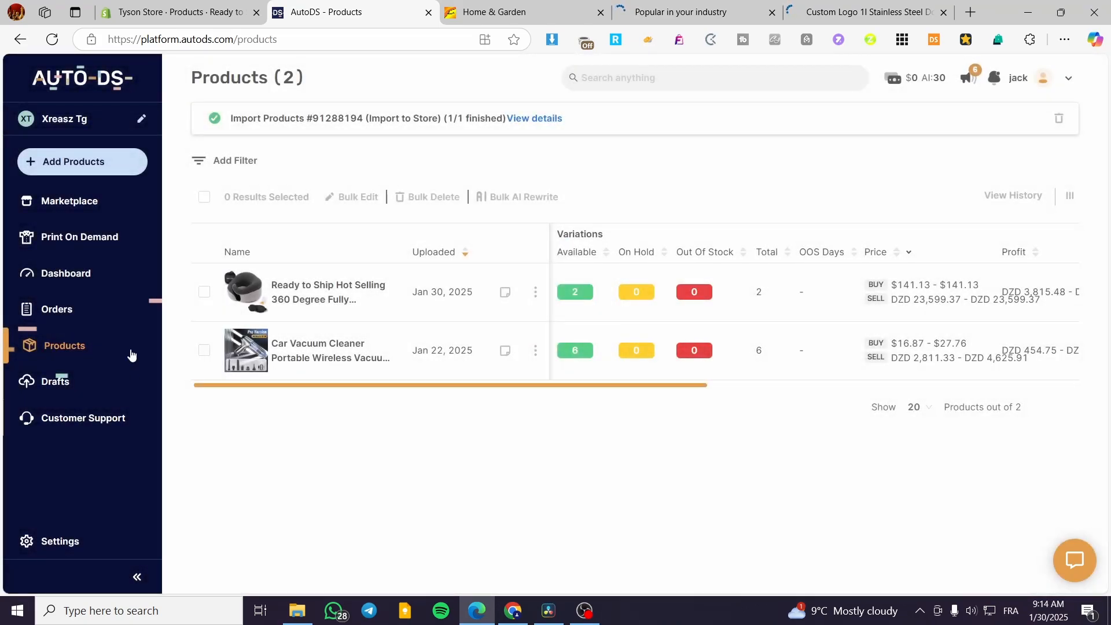
pyautogui.click(88, 169)
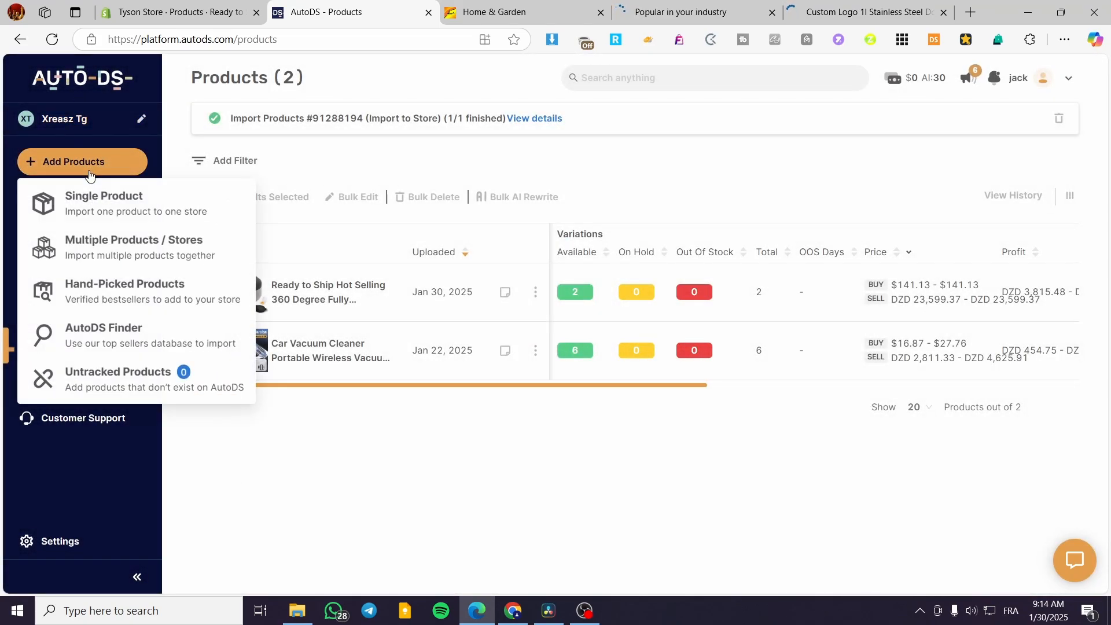
pyautogui.click(114, 250)
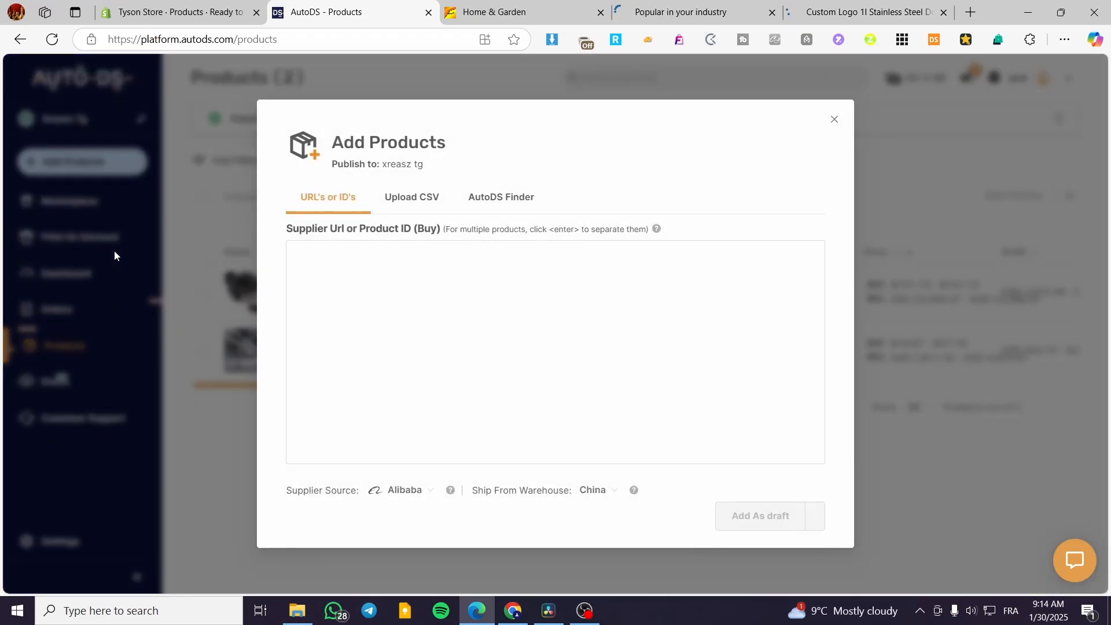
pyautogui.click(422, 199)
pyautogui.click(494, 204)
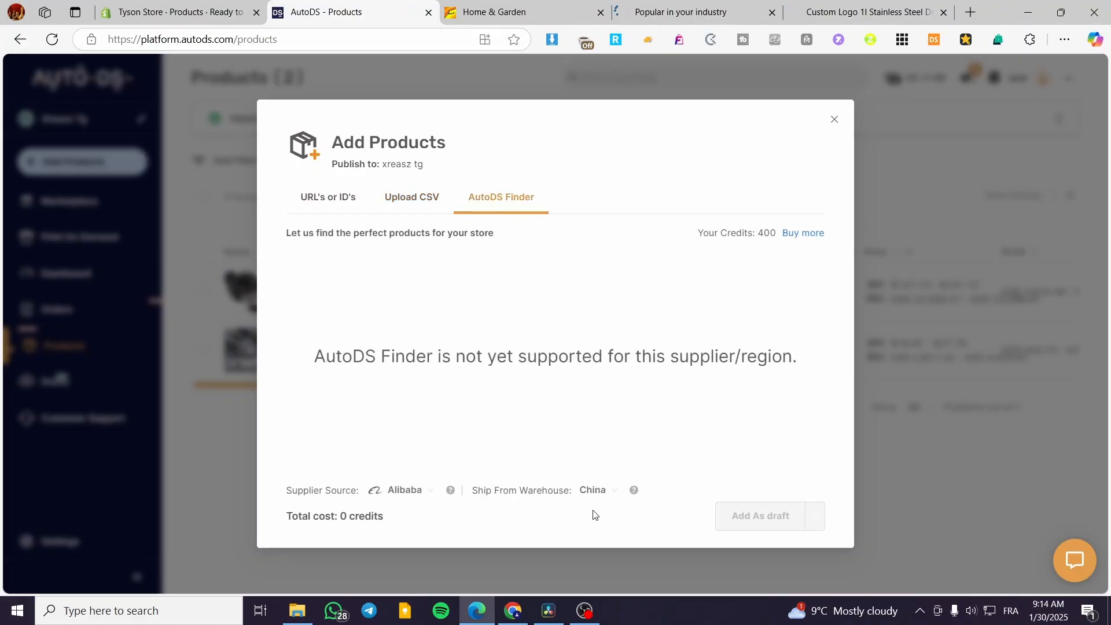
pyautogui.click(431, 488)
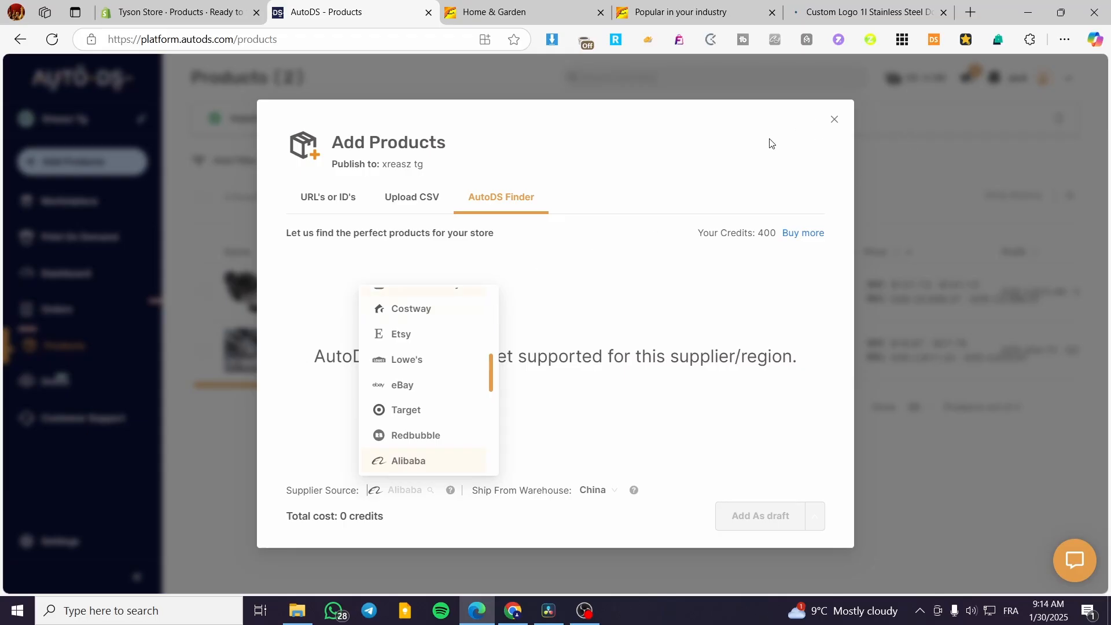
pyautogui.click(834, 119)
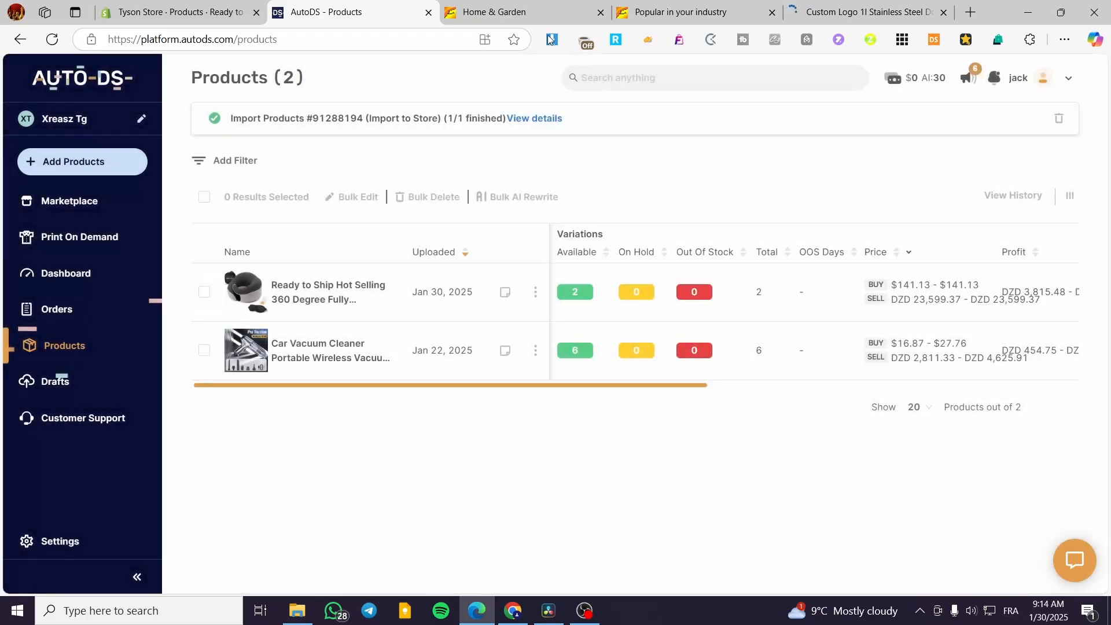
# Step: Close the Custom Logo stainless steel bottle tab and the Popular in your industry tab, then go back to AutoDS Products
pyautogui.click(672, 11)
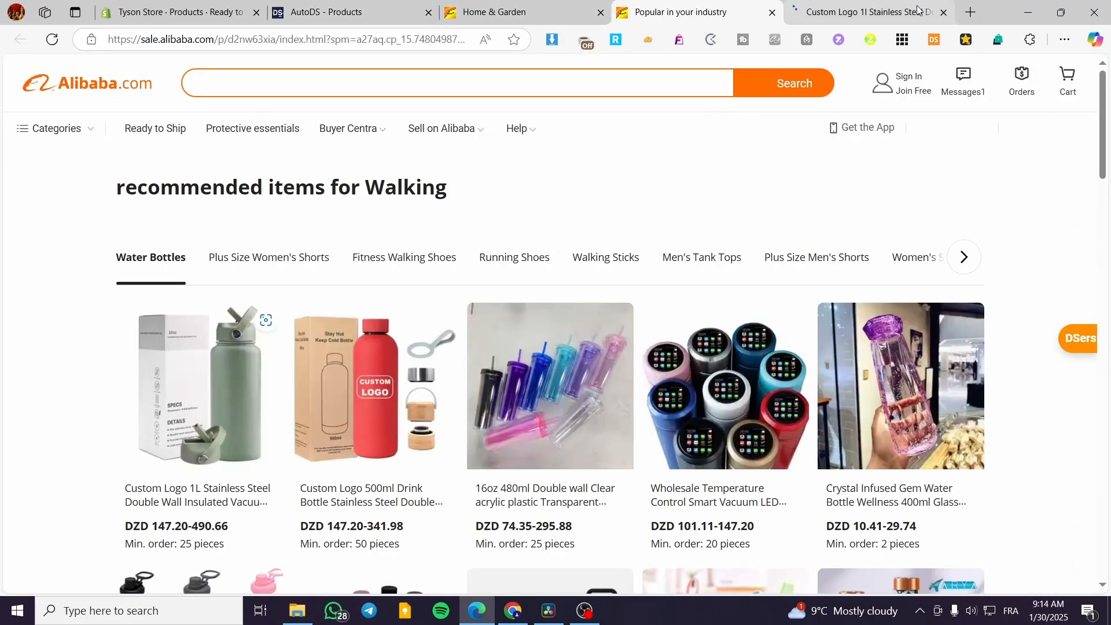
pyautogui.click(892, 12)
pyautogui.click(944, 13)
pyautogui.click(777, 12)
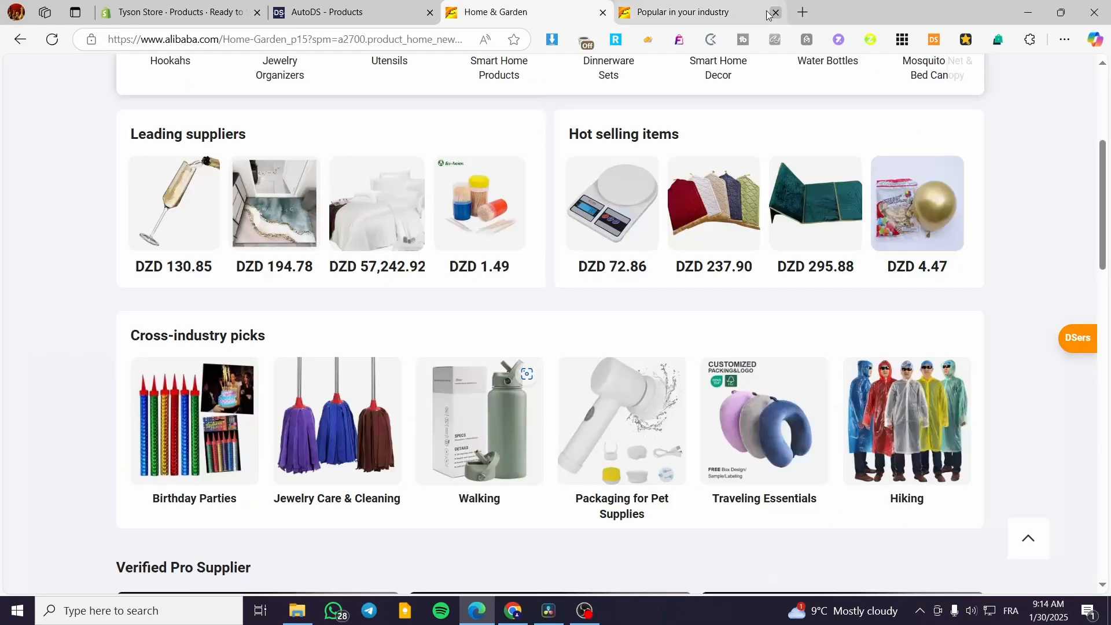
pyautogui.click(330, 4)
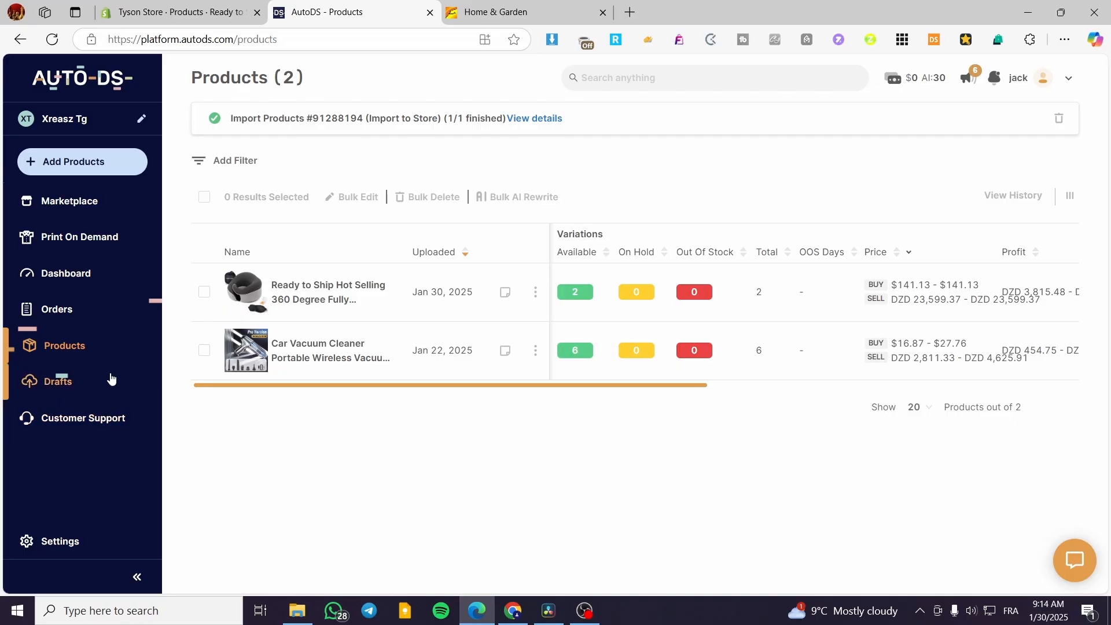
# Step: Check the three AutoDS orders, all marked Error, then bring up the Tyson Store Shopify products list
pyautogui.click(72, 314)
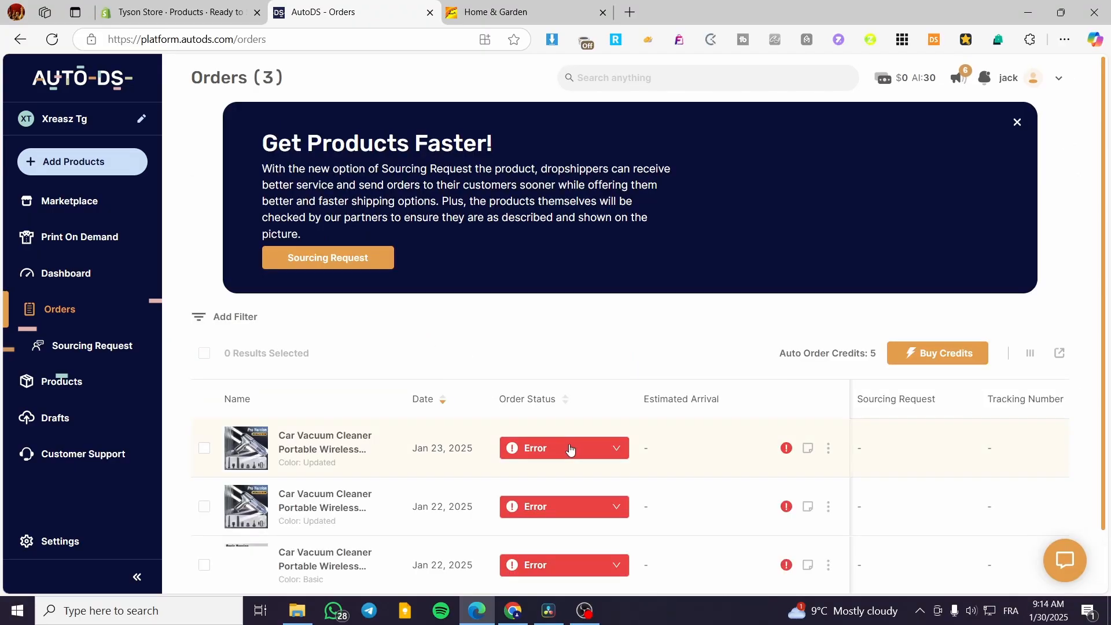
pyautogui.click(618, 450)
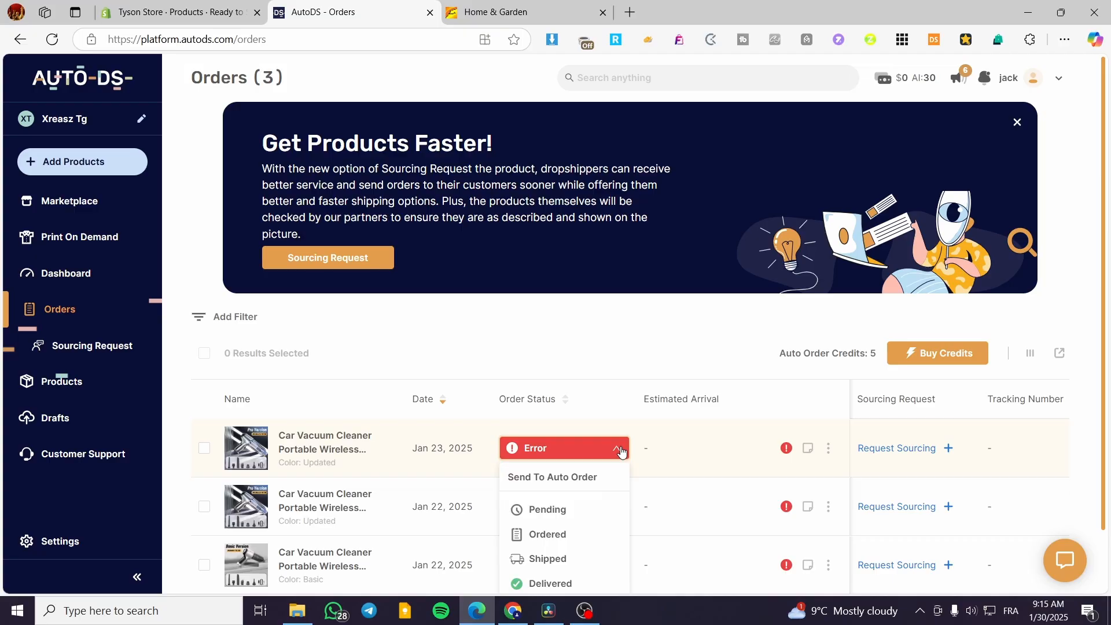
pyautogui.scroll(-2, 621, 452)
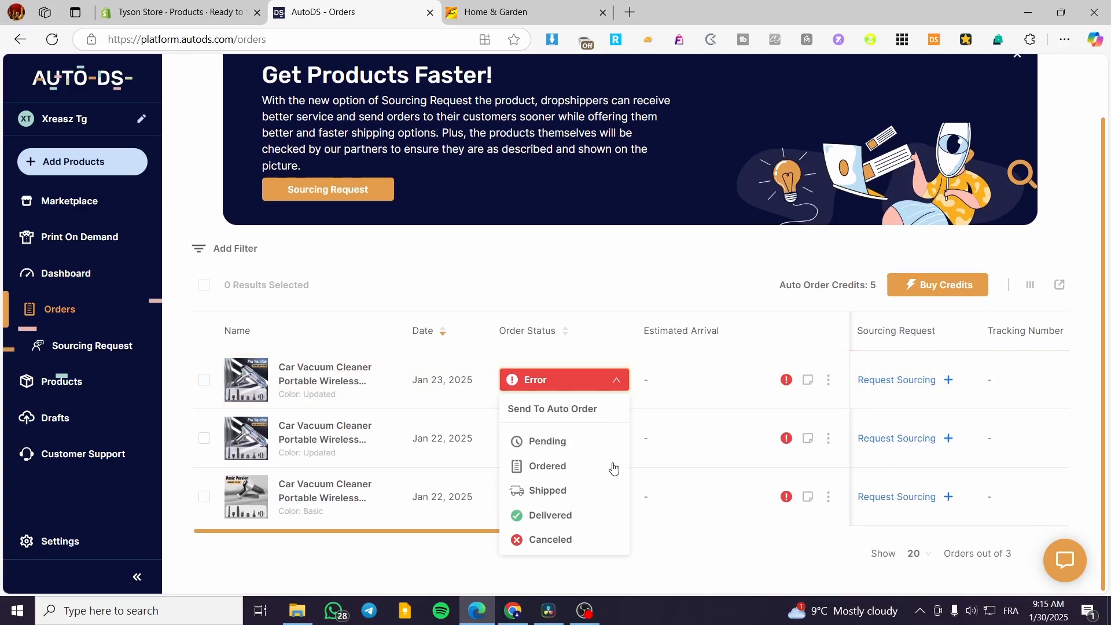
pyautogui.click(752, 565)
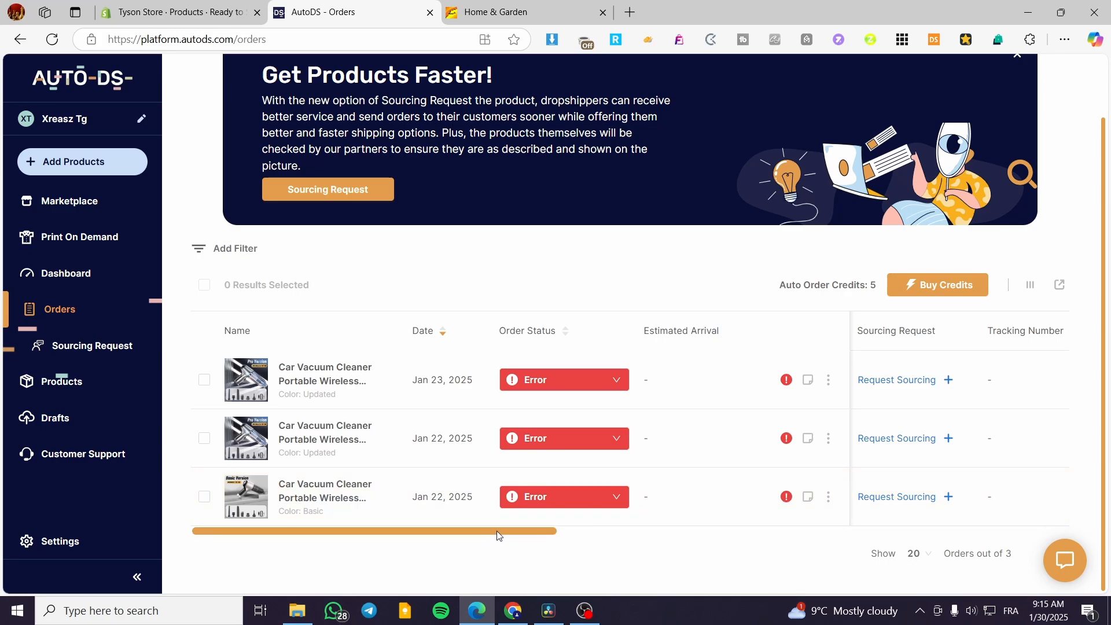
pyautogui.click(177, 11)
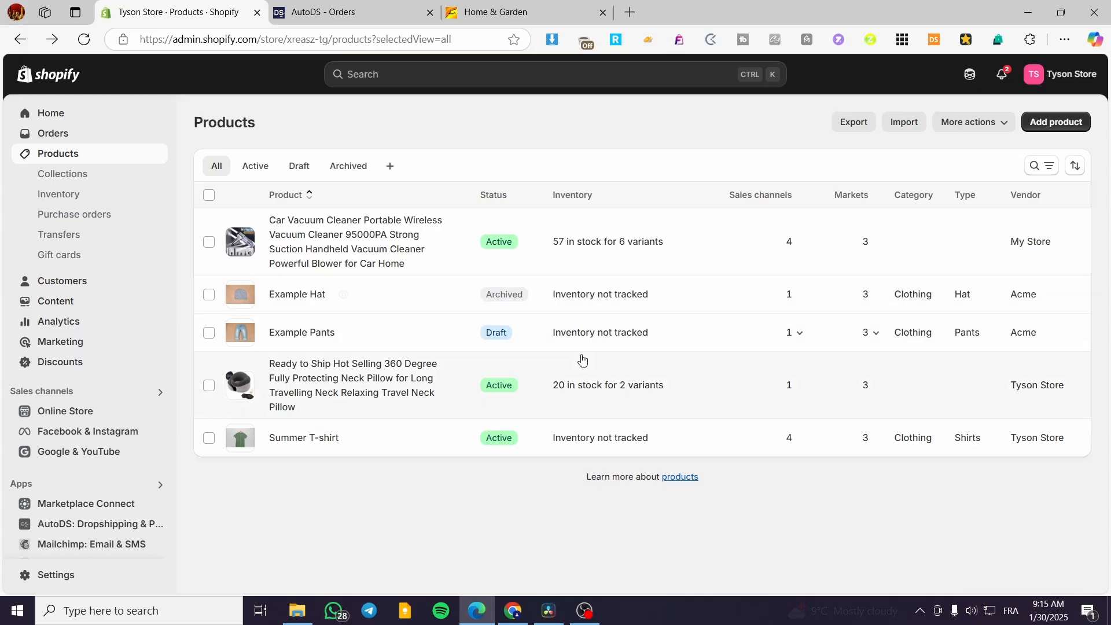
# Step: Open the neck pillow in Shopify, then find that the first car vacuum order's Error needs a full customer address
pyautogui.click(560, 387)
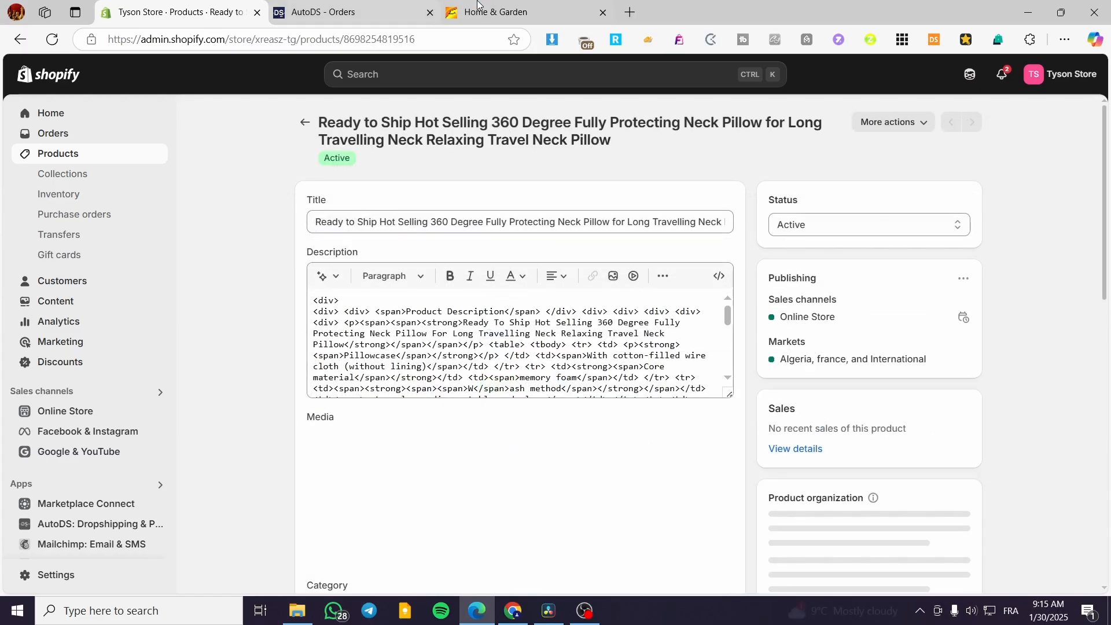
pyautogui.click(486, 5)
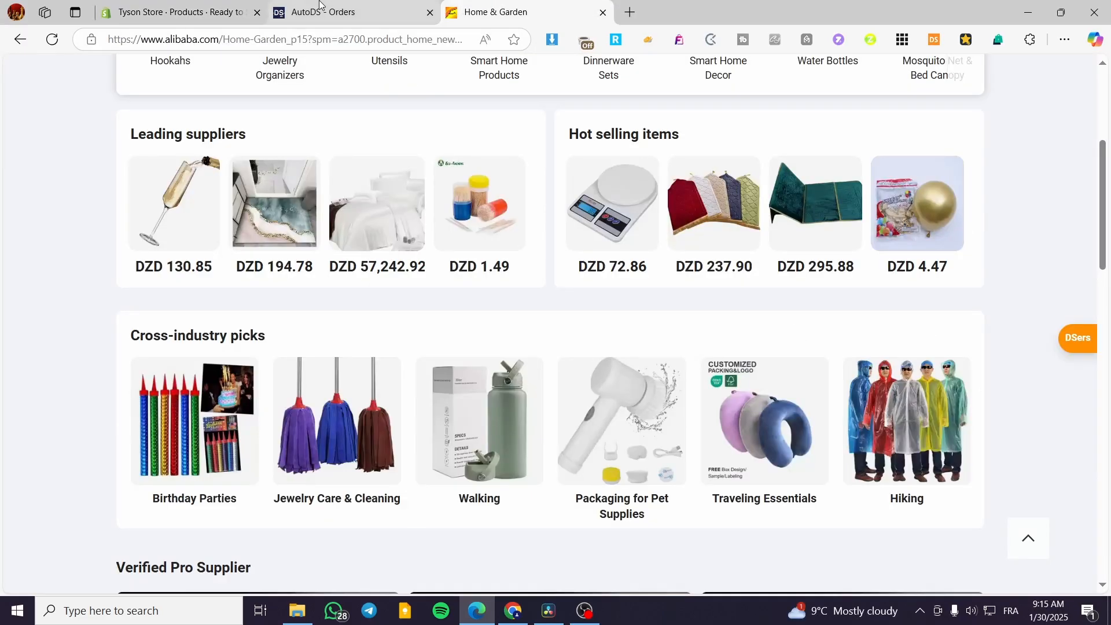
pyautogui.click(336, 12)
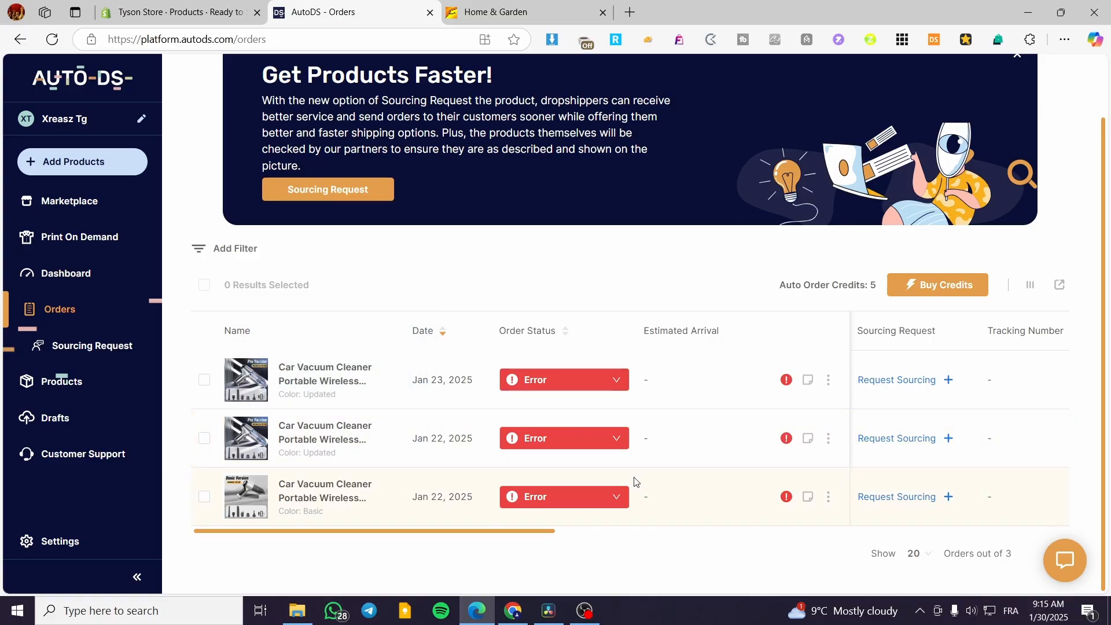
pyautogui.scroll(2, 547, 293)
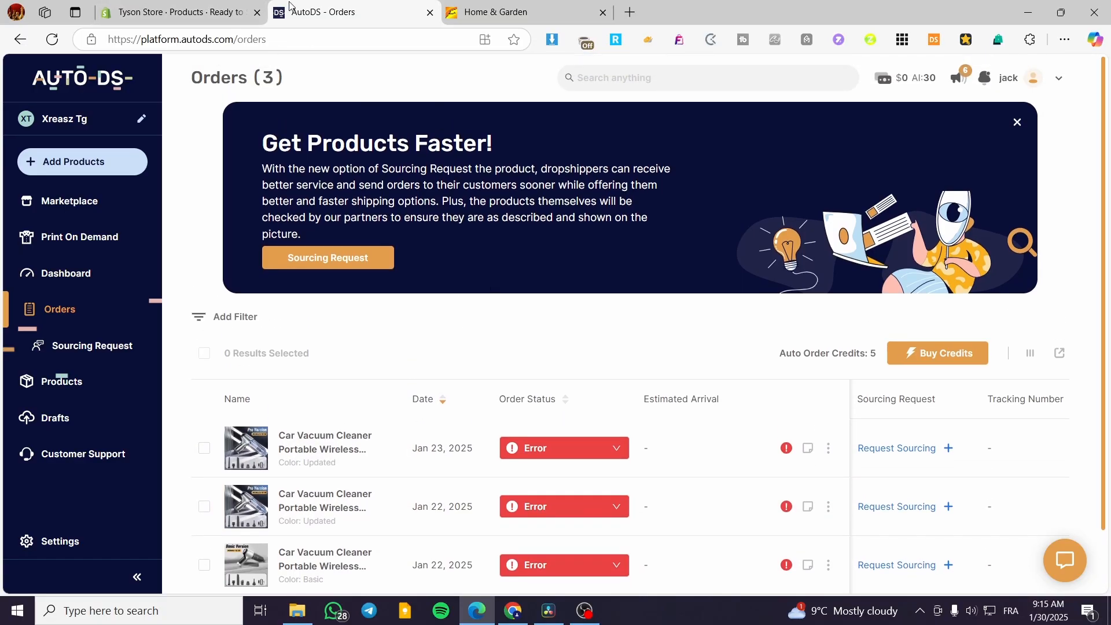
pyautogui.scroll(-2, 550, 447)
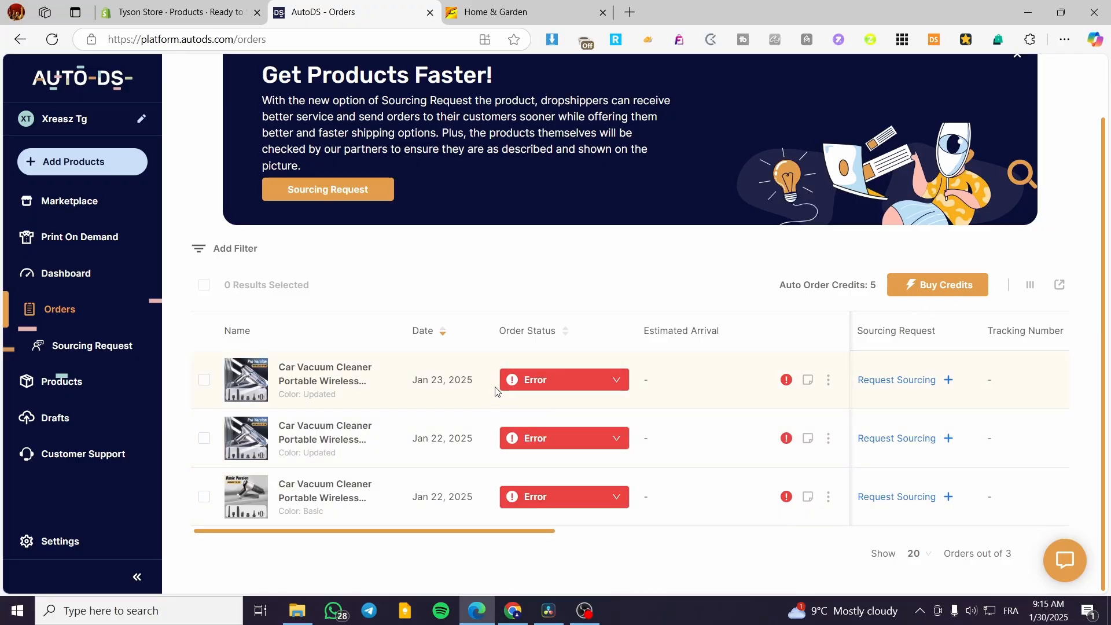
pyautogui.moveTo(786, 382)
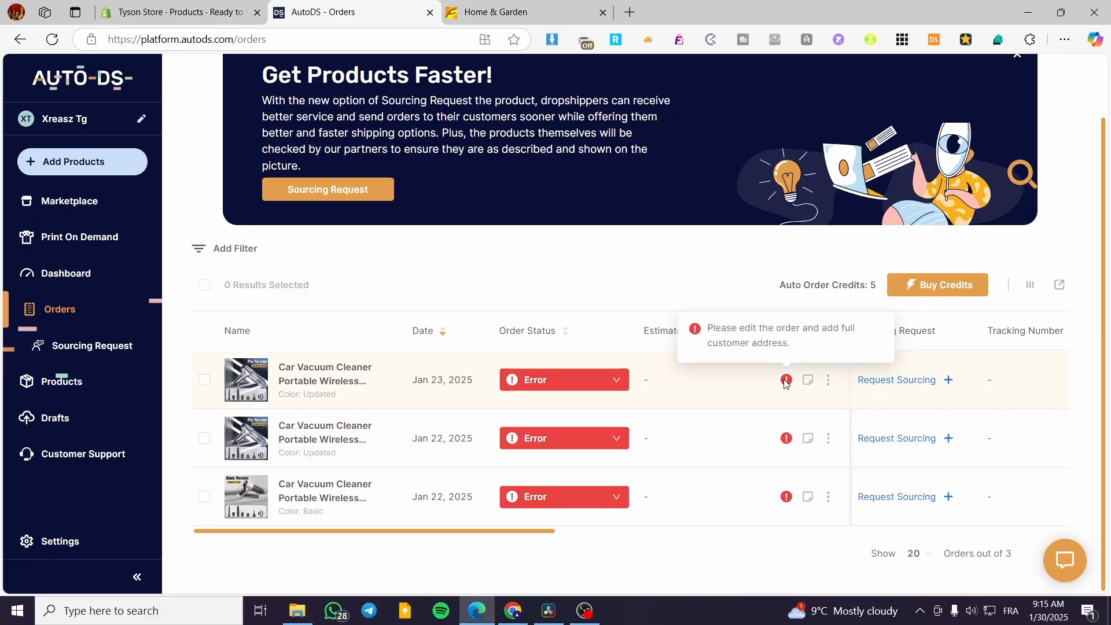